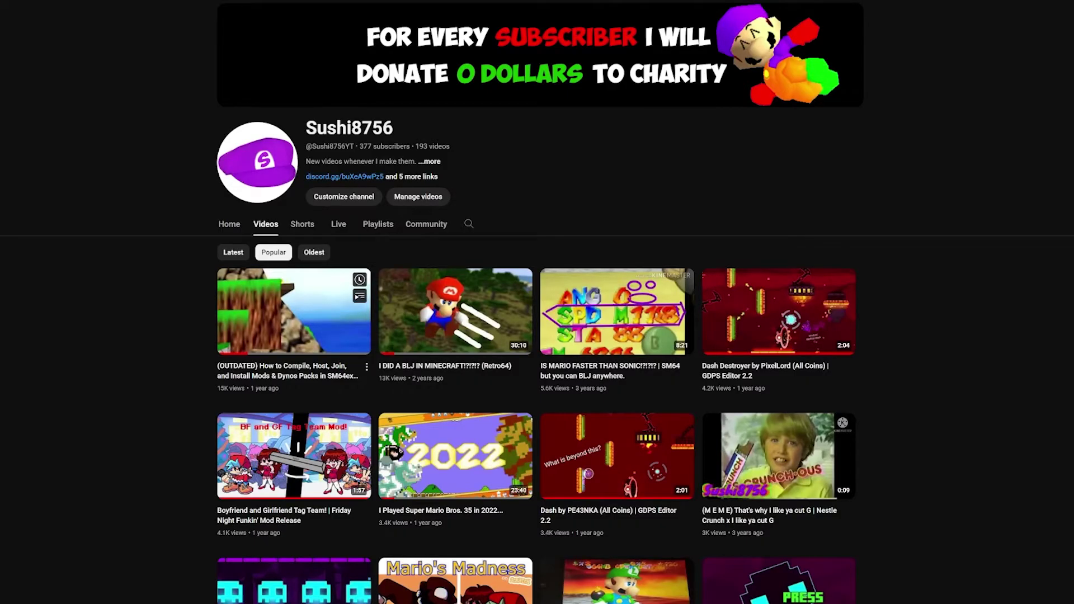
Sort the channel's videos by newest, open the 240p tutorial and read its full pinned comment.
click(233, 252)
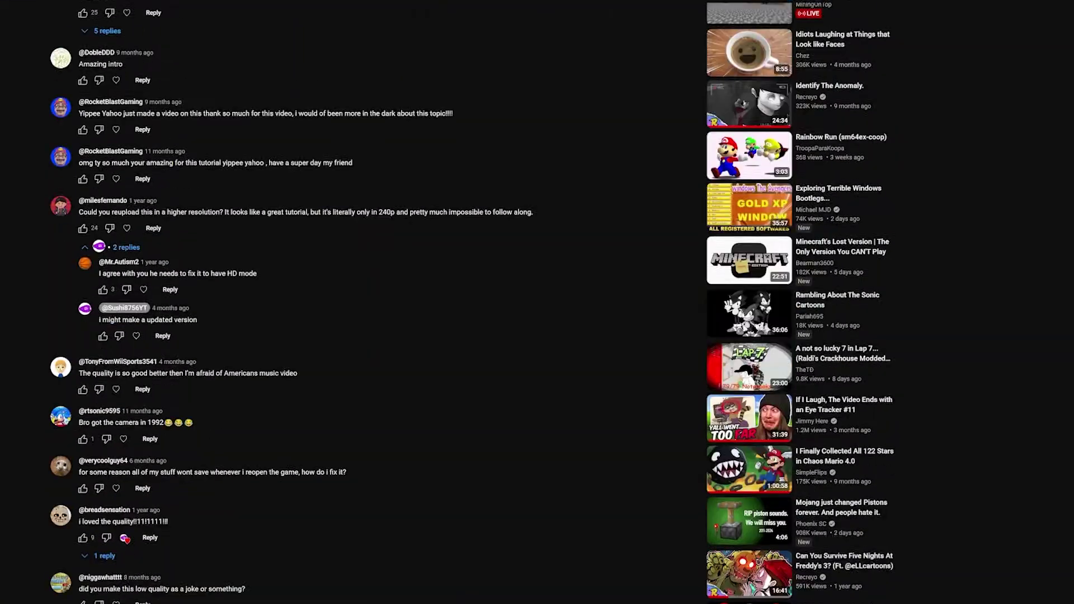
scroll(358, 336, down, 1)
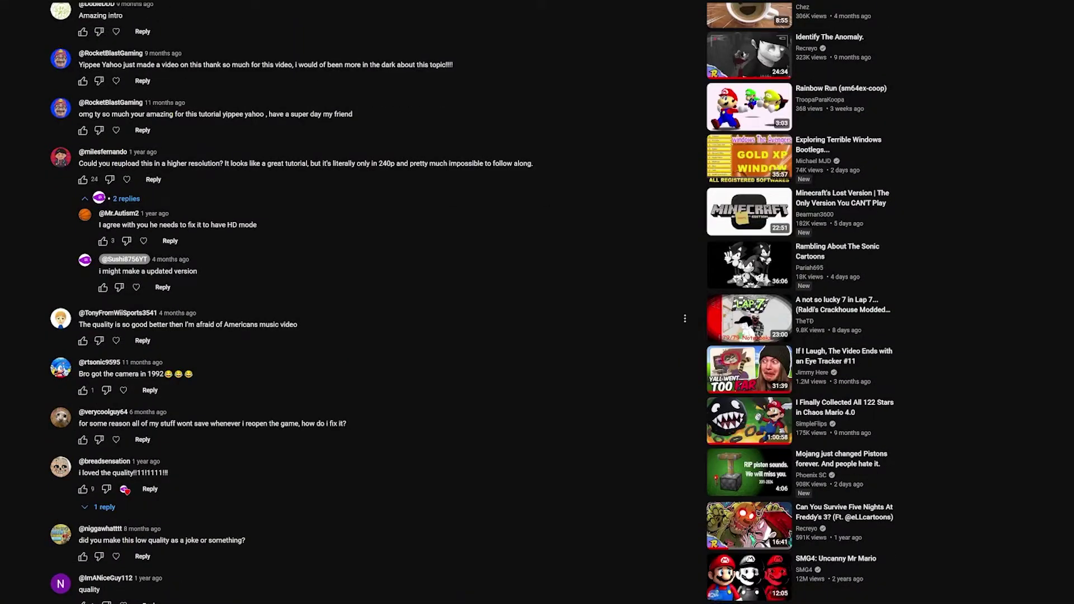
drag(126, 325, 299, 325)
click(302, 325)
drag(79, 163, 533, 163)
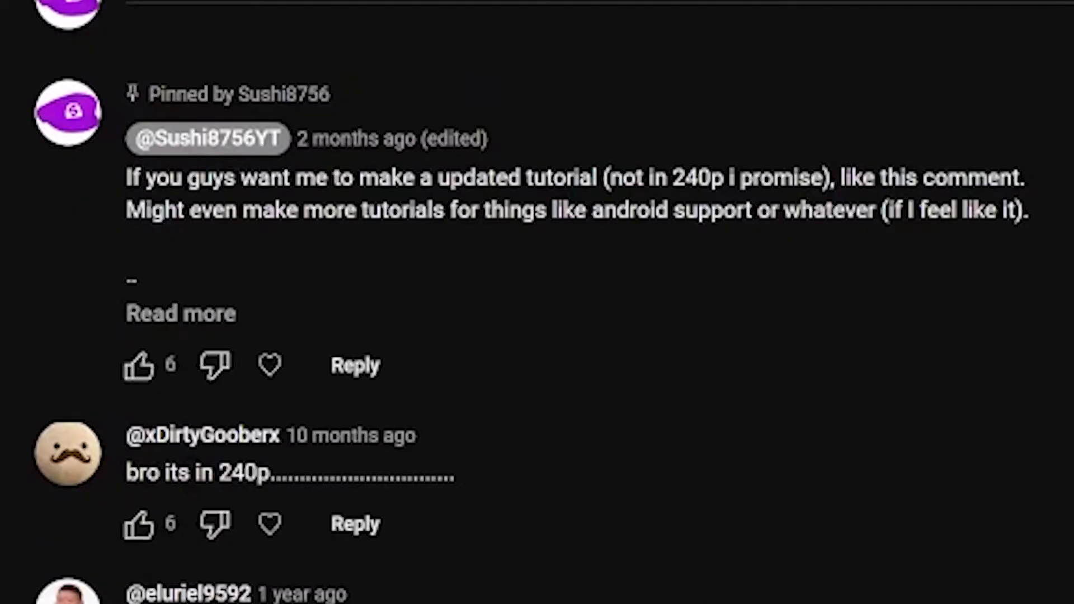
click(180, 314)
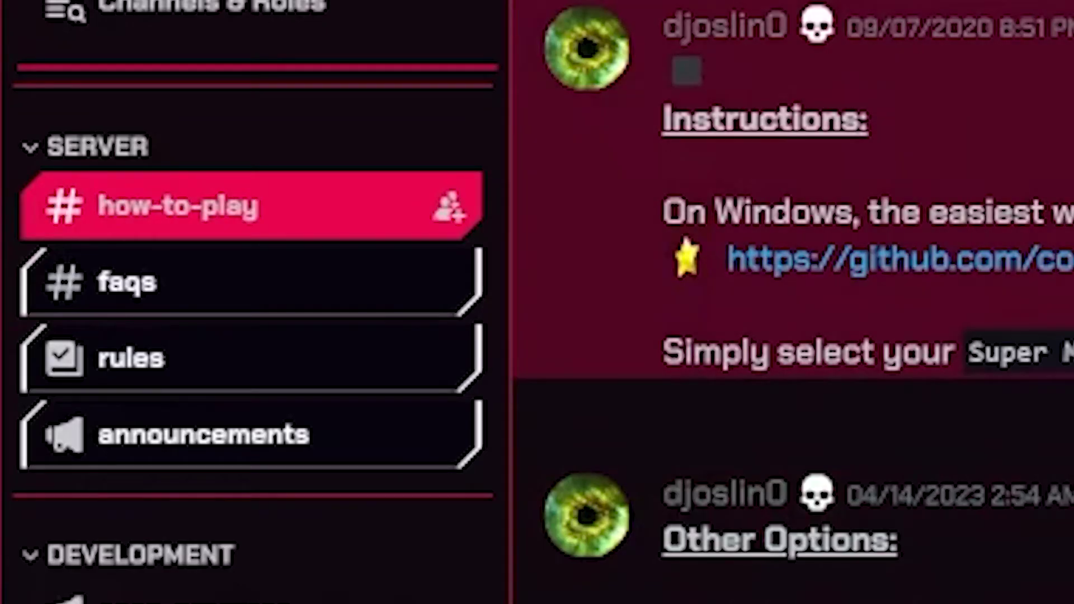
Scroll down #how-to-play to the coop-compiler.exe GitHub download link.
scroll(575, 314, down, 3)
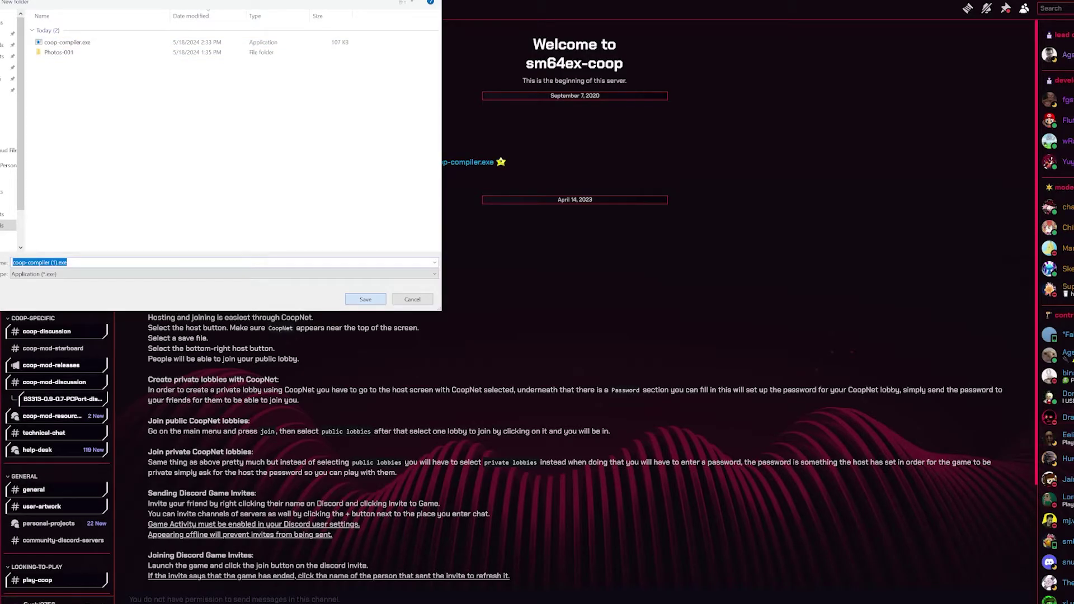
Confirm saving coop-compiler (1).exe to Downloads.
key(Return)
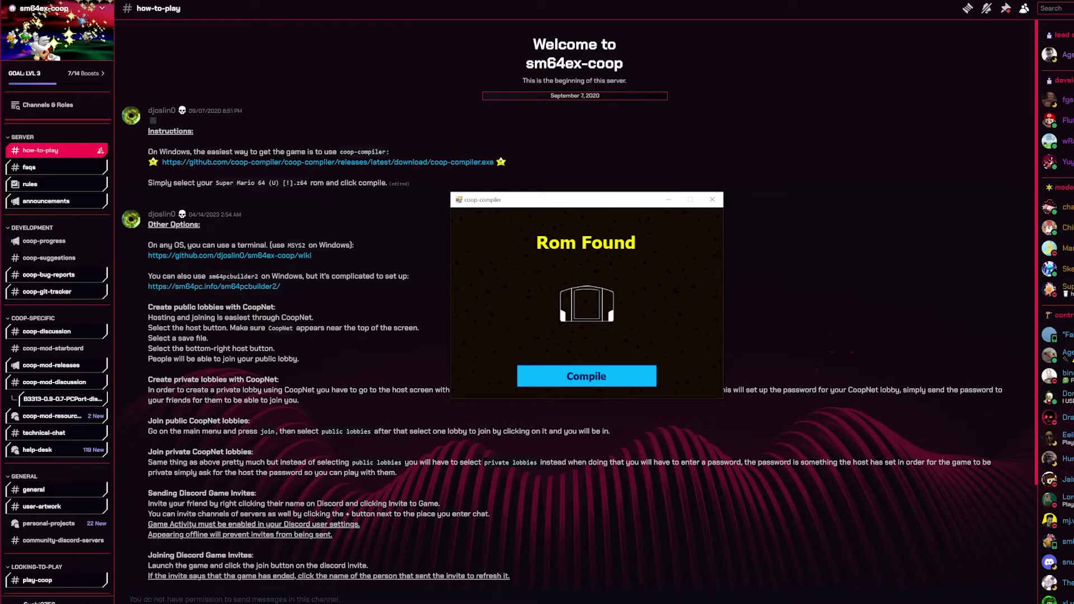
right_click(165, 603)
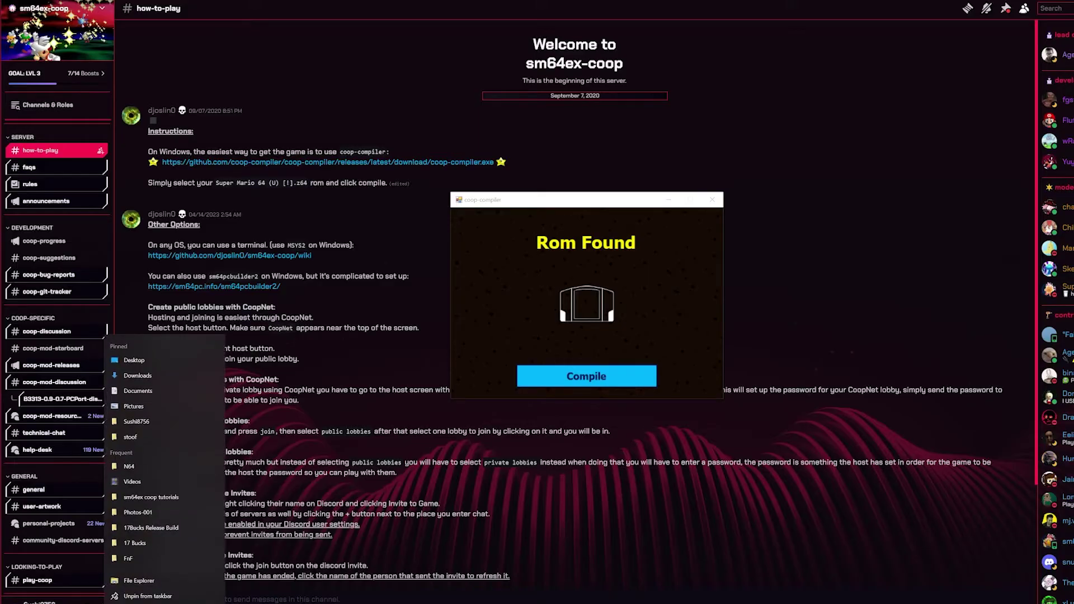
click(164, 581)
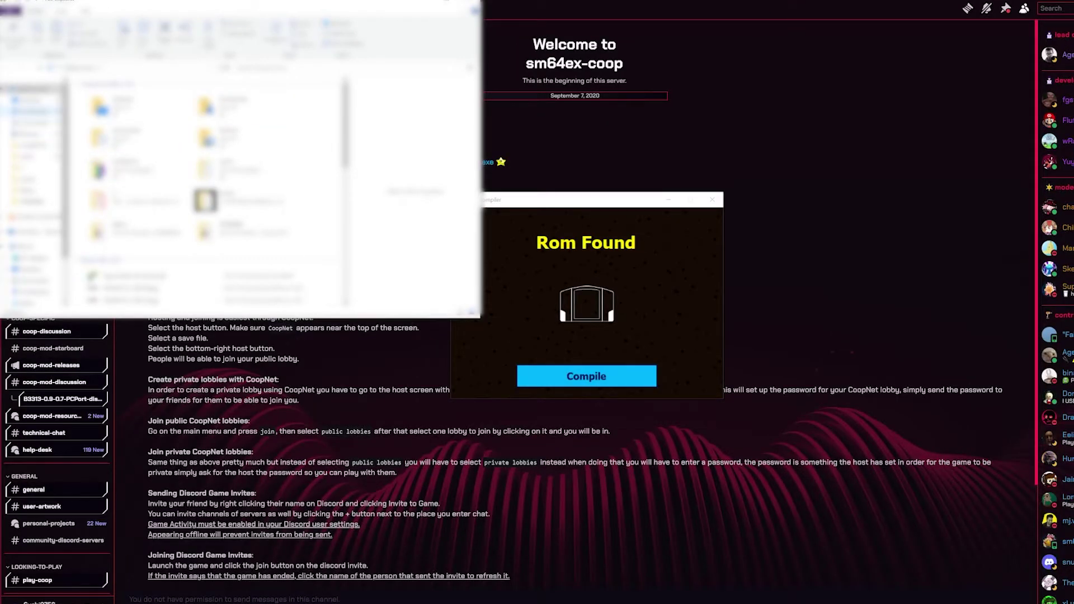
click(29, 157)
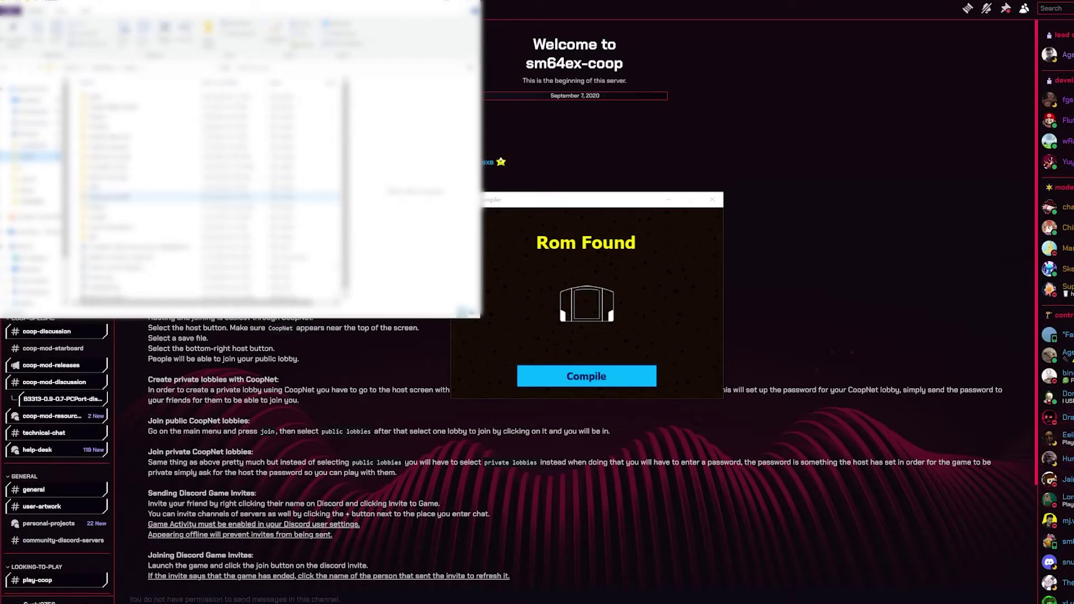
double_click(123, 187)
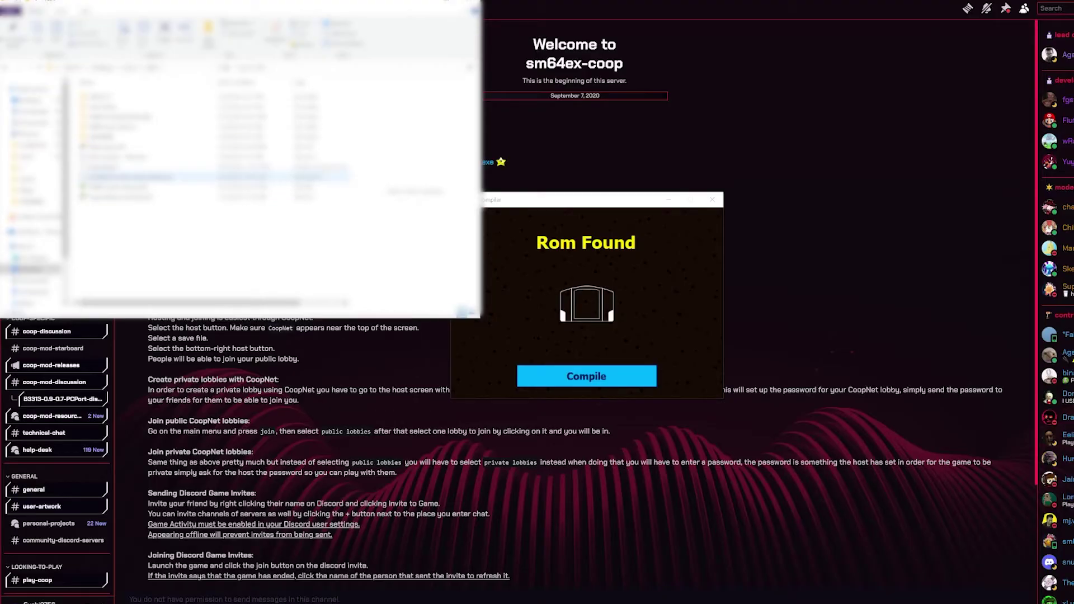
click(123, 188)
click(123, 197)
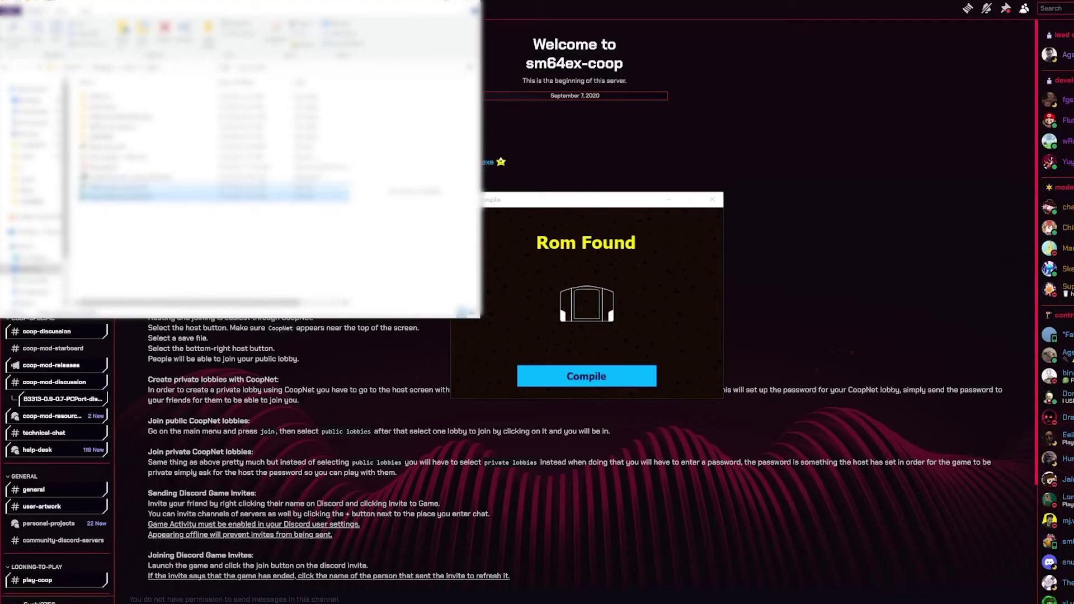
click(469, 2)
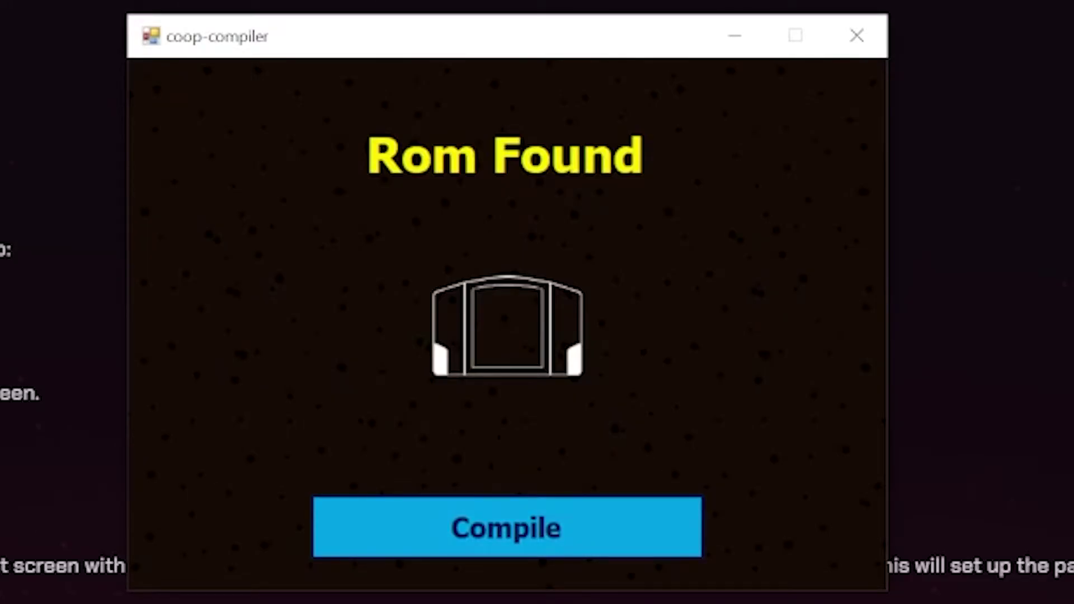
Compile the found ROM to reach the DirectX 11 / OpenGL renderer choice.
click(507, 527)
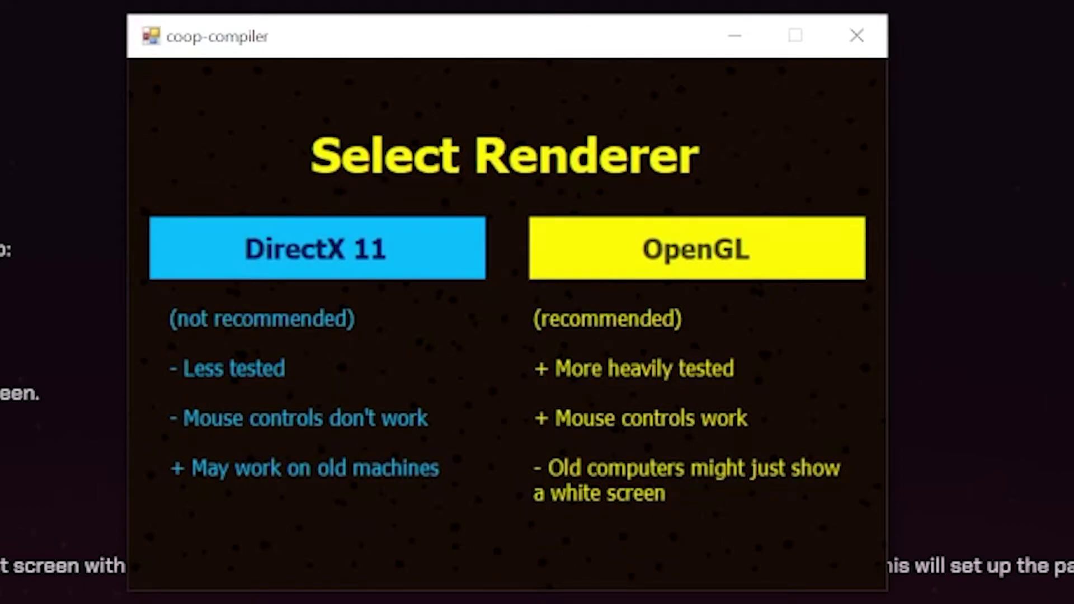
click(697, 248)
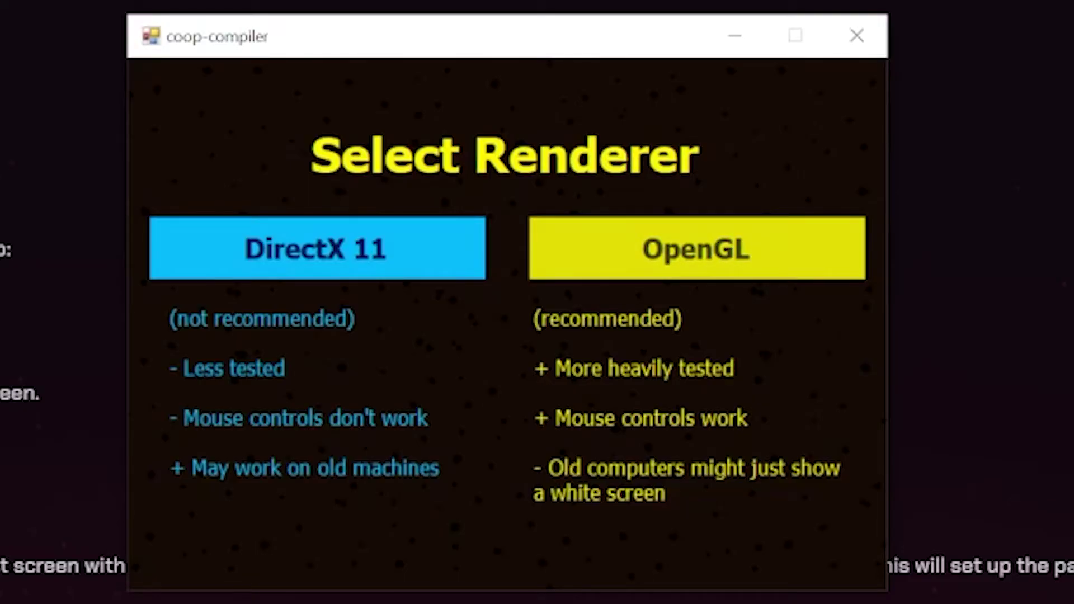
Choose the recommended OpenGL renderer and let the compiler build the game.
click(697, 249)
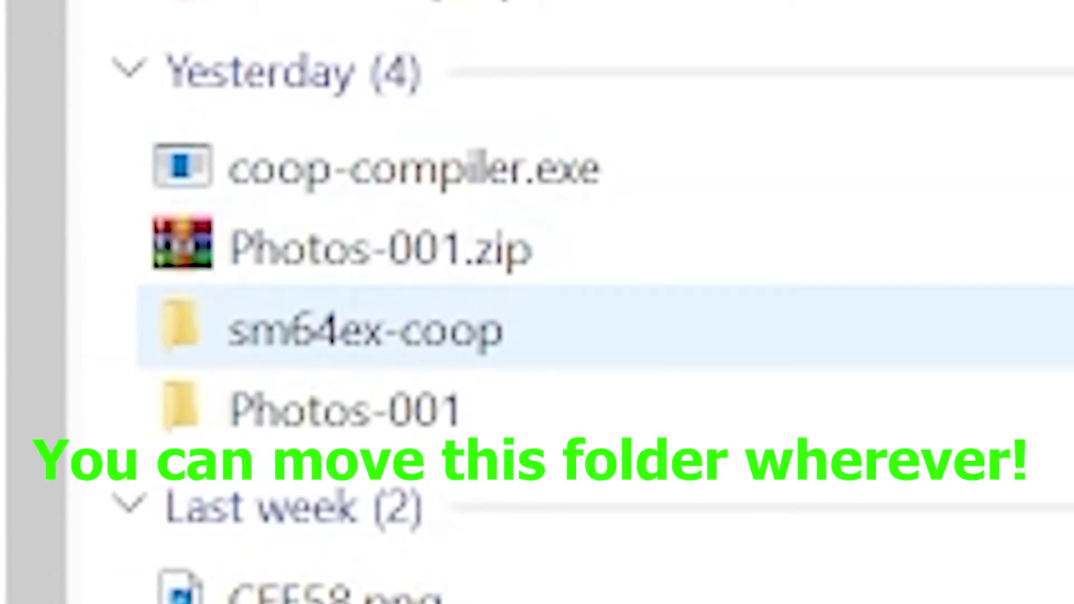
Open the sm64ex-coop folder and launch sm64.us.f3dex2e.exe.
double_click(364, 330)
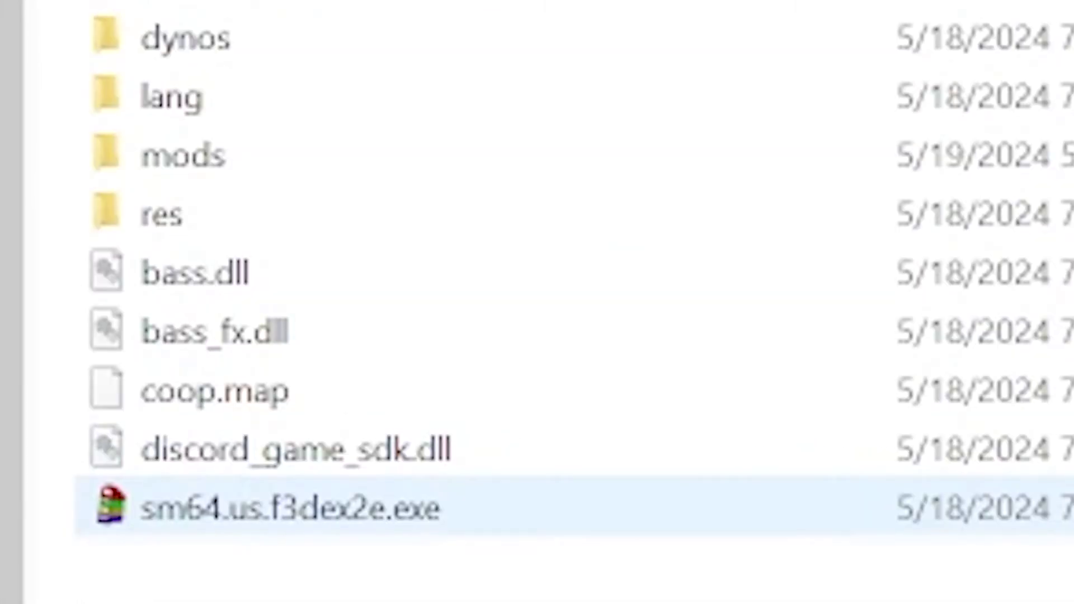
click(290, 508)
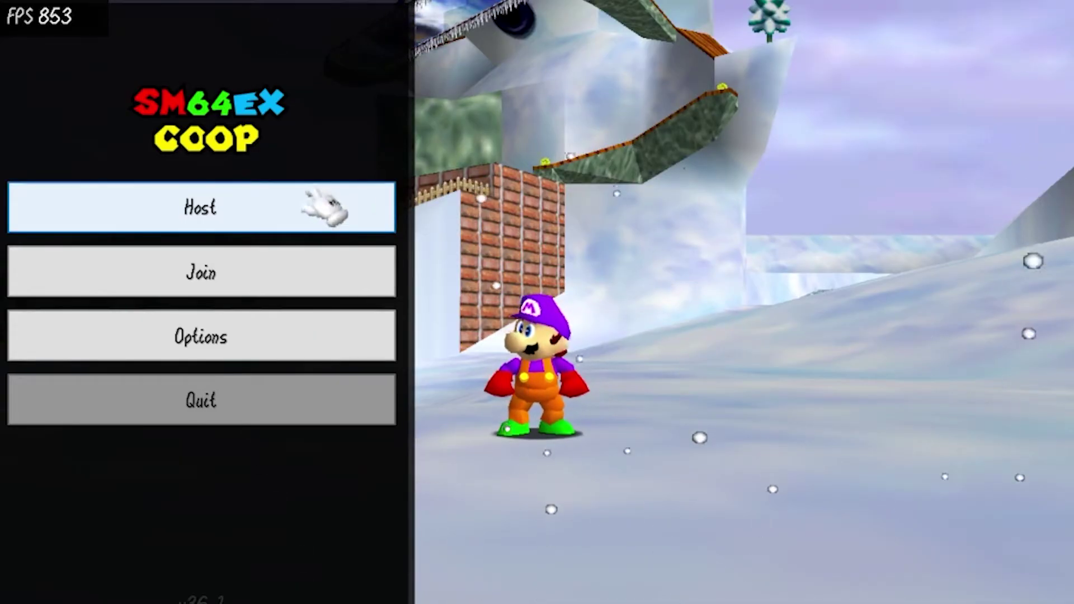
Set up hosting on CoopNet with an empty password, checking the Settings page.
click(315, 208)
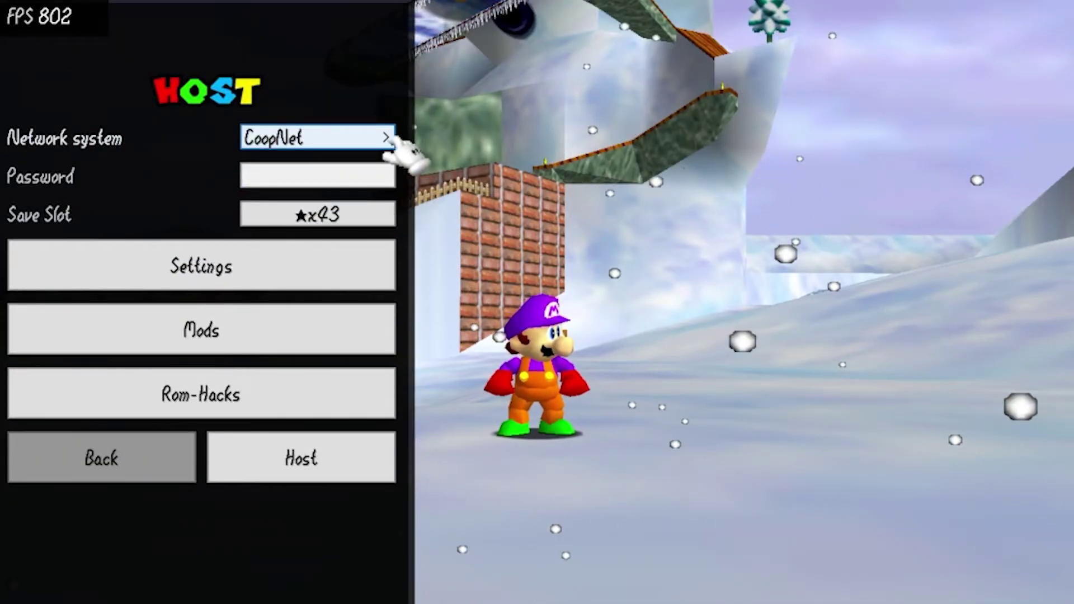
click(383, 173)
text(#####)
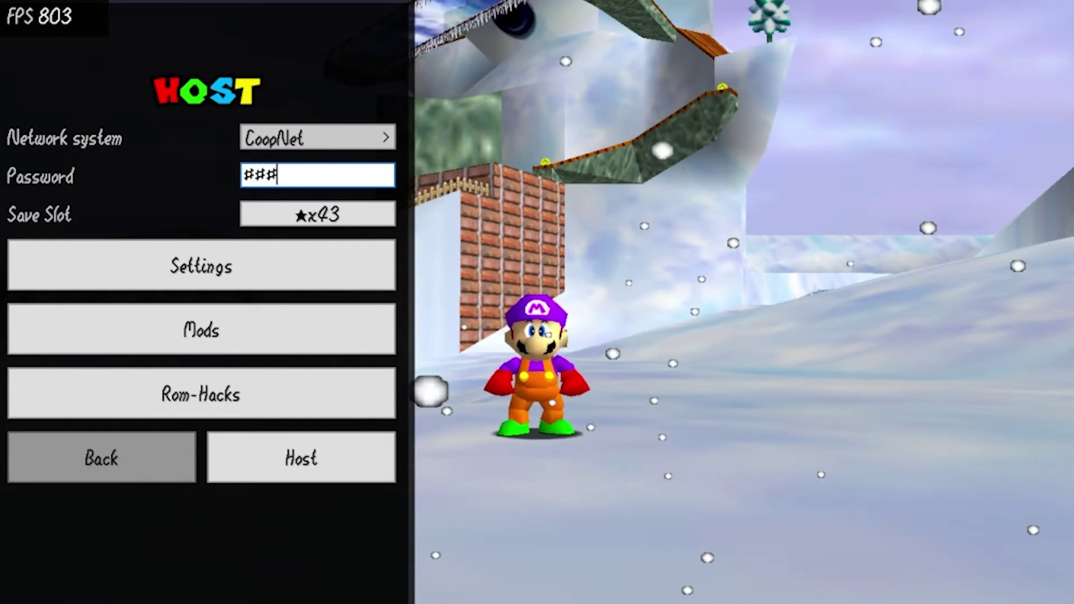
key(BackSpace)
key(BackSpace)
key(BackSpace)
key(BackSpace)
key(BackSpace)
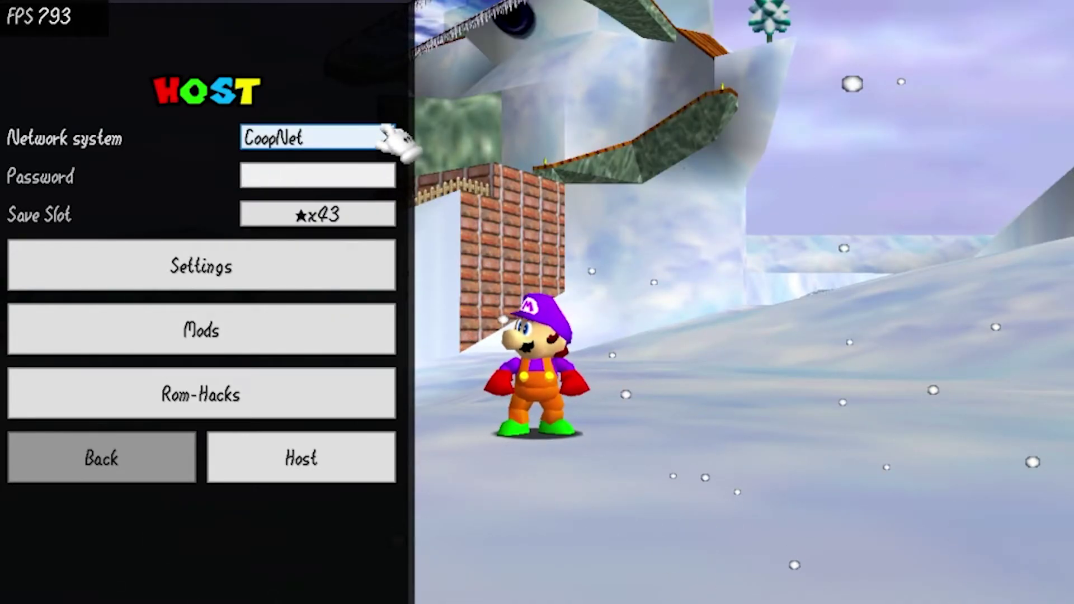
click(395, 137)
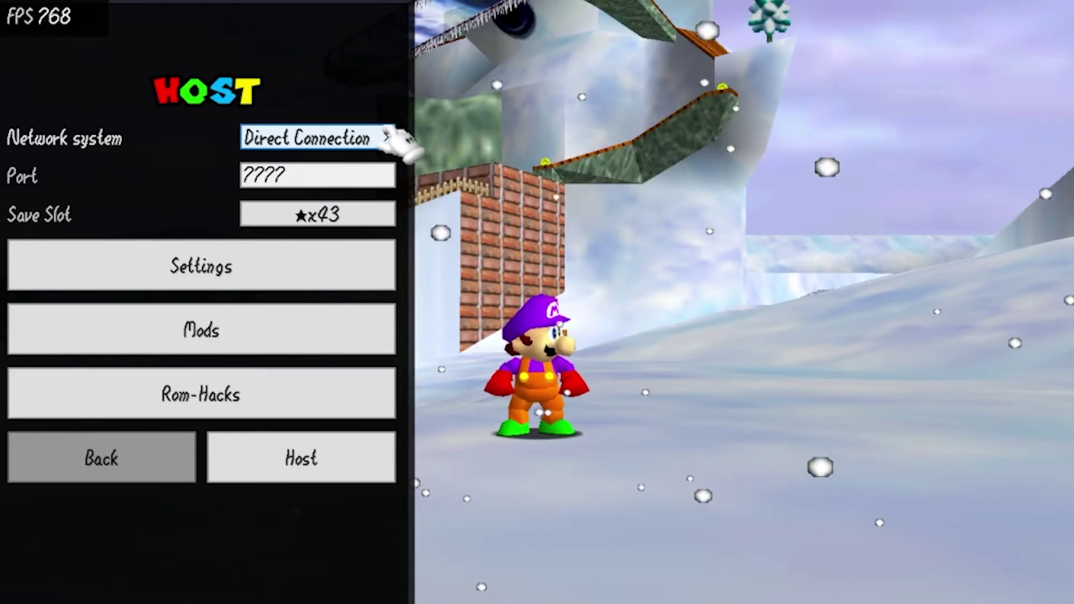
click(394, 137)
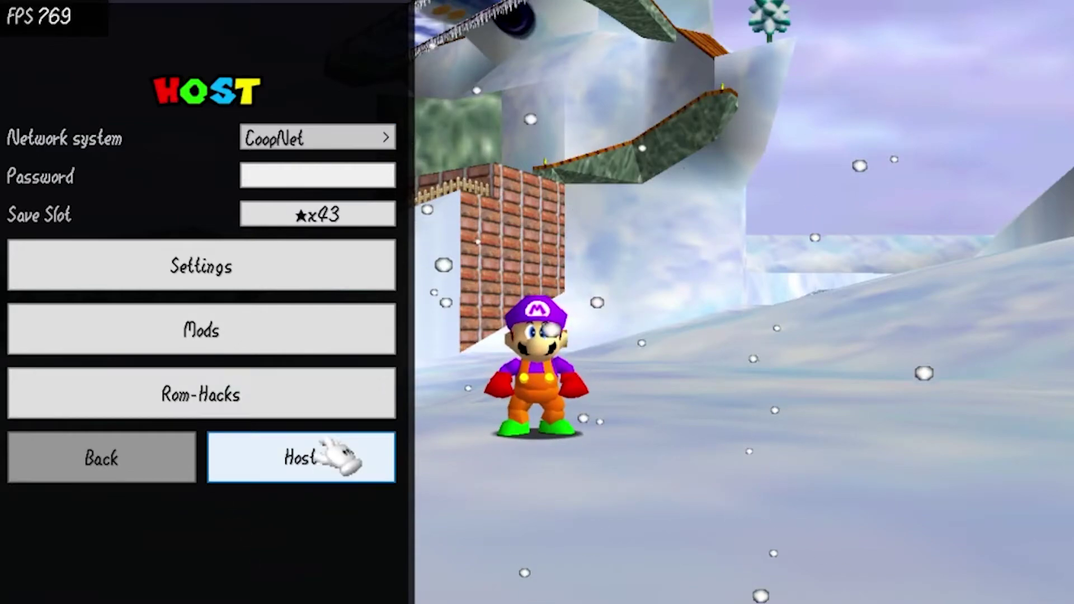
click(280, 268)
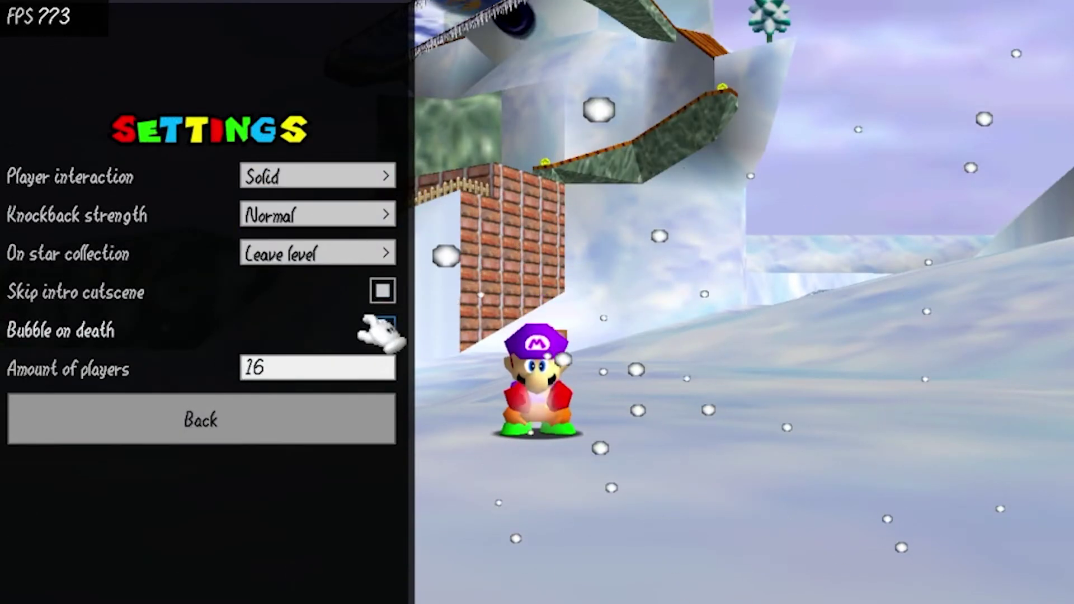
click(249, 421)
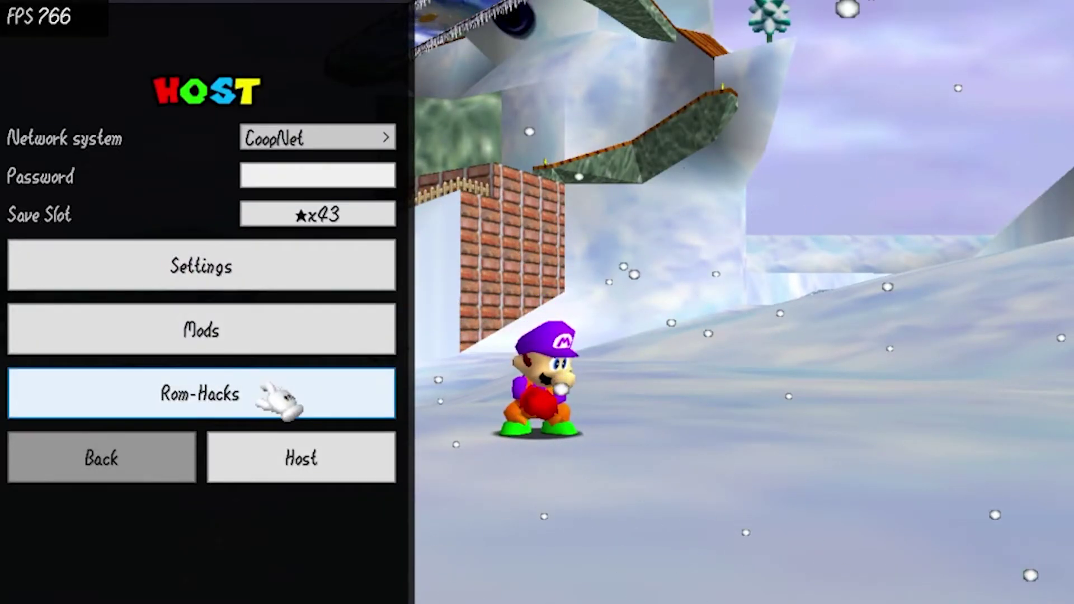
Start hosting and move and jump Mario around the castle grounds.
click(352, 453)
key(a)
key(d)
key(s)
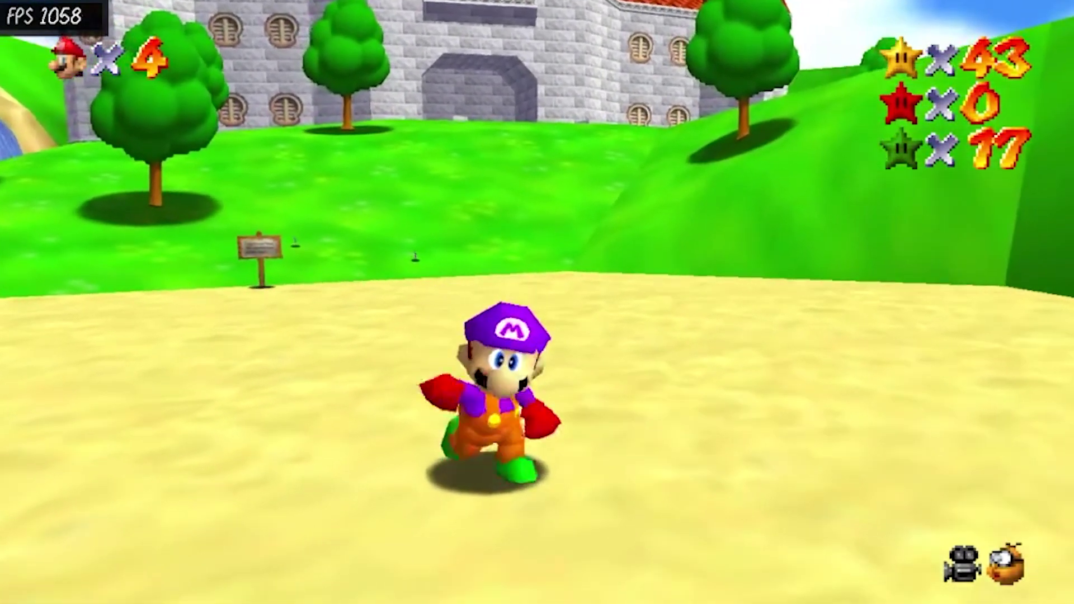
key(l)
key(l)
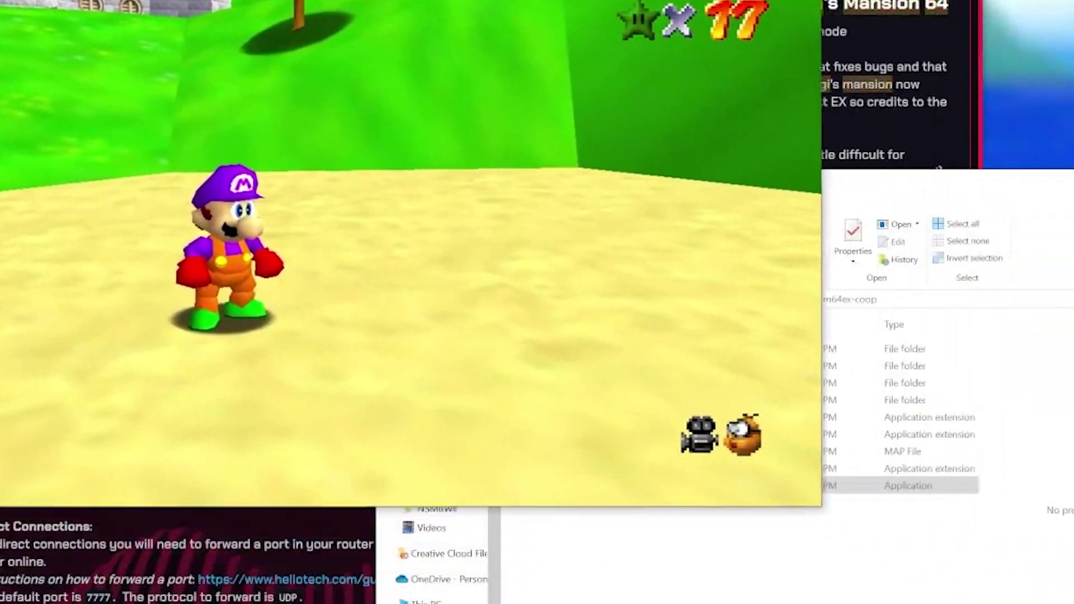
Launch a second game copy and look through the private lobby and direct connection join screens.
drag(358, 1, 88, 1)
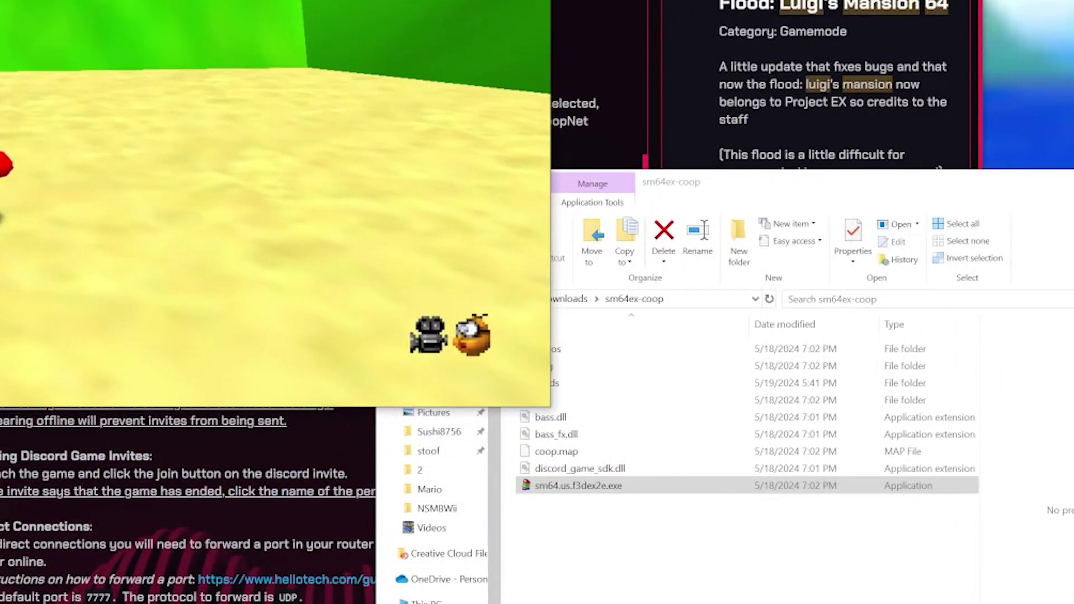
double_click(579, 486)
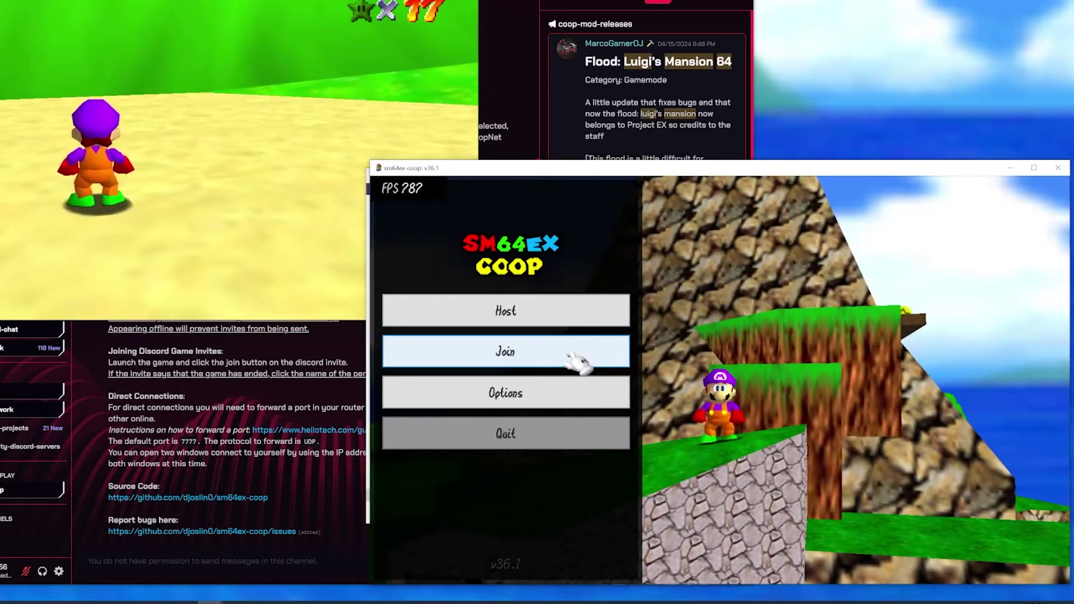
click(576, 360)
click(607, 354)
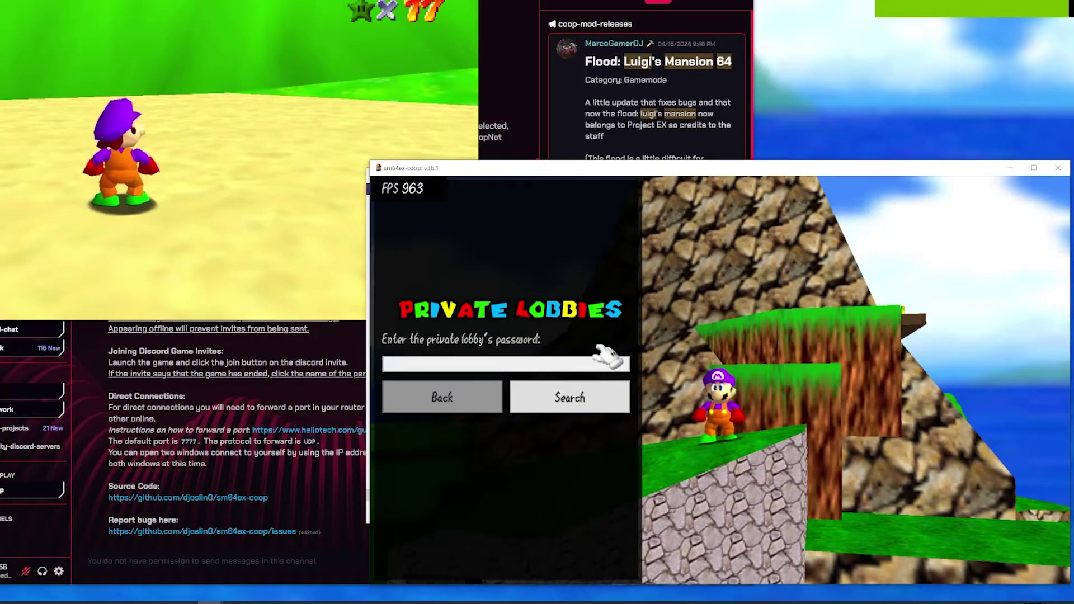
text(######)
click(477, 389)
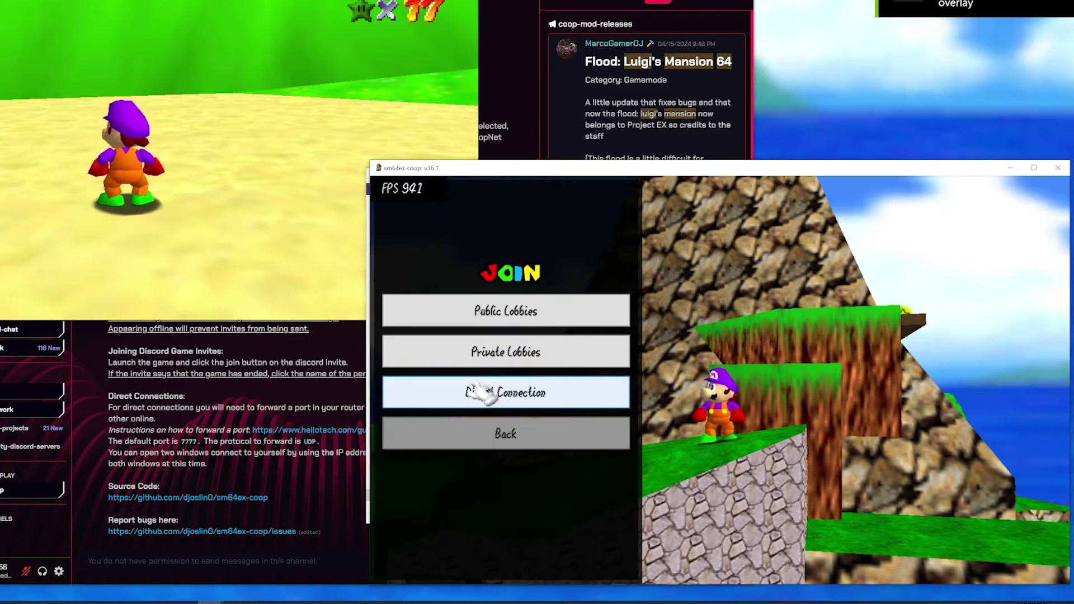
click(556, 395)
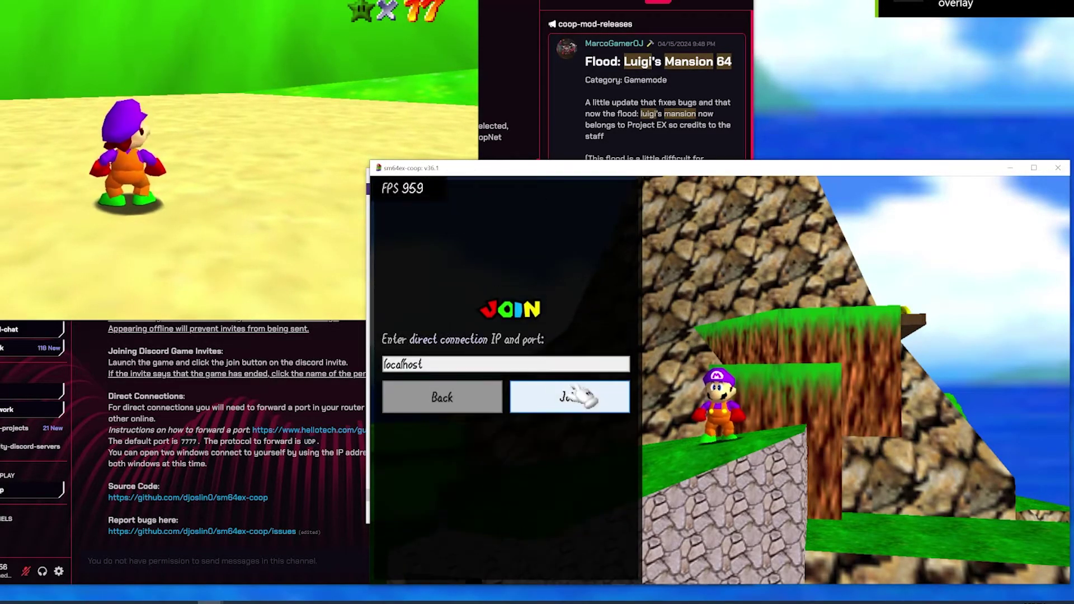
click(462, 402)
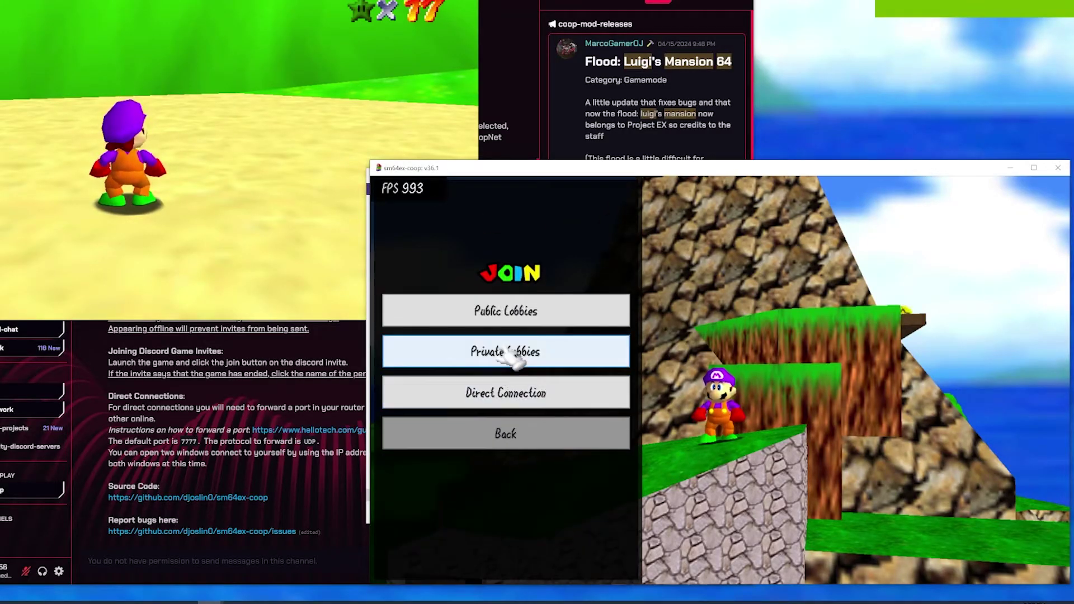
Page through public lobbies to page 7 and join the Personal Star Counter lobby.
click(592, 309)
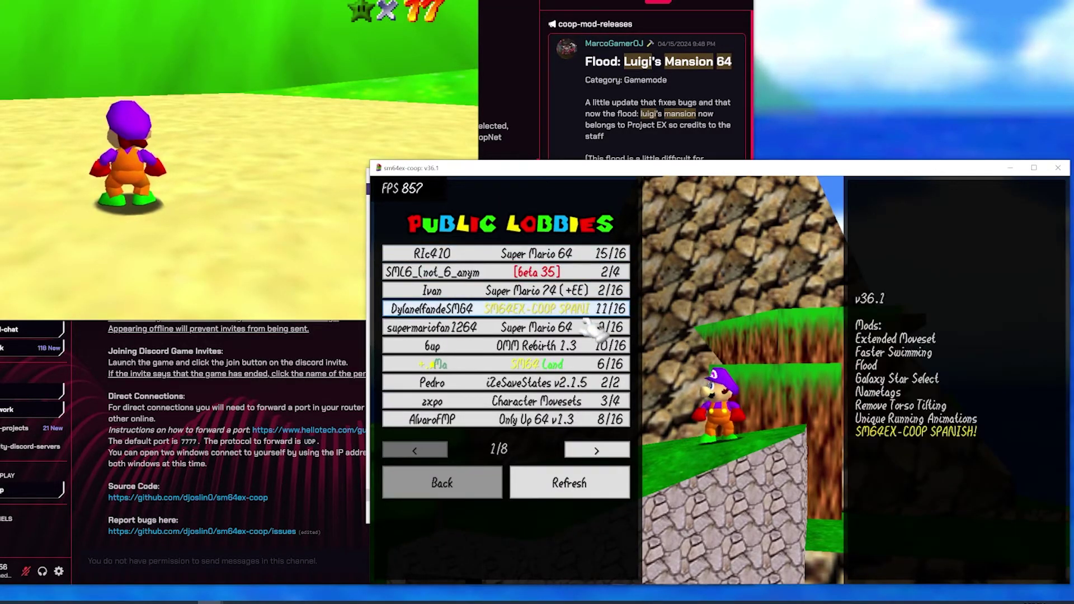
click(598, 449)
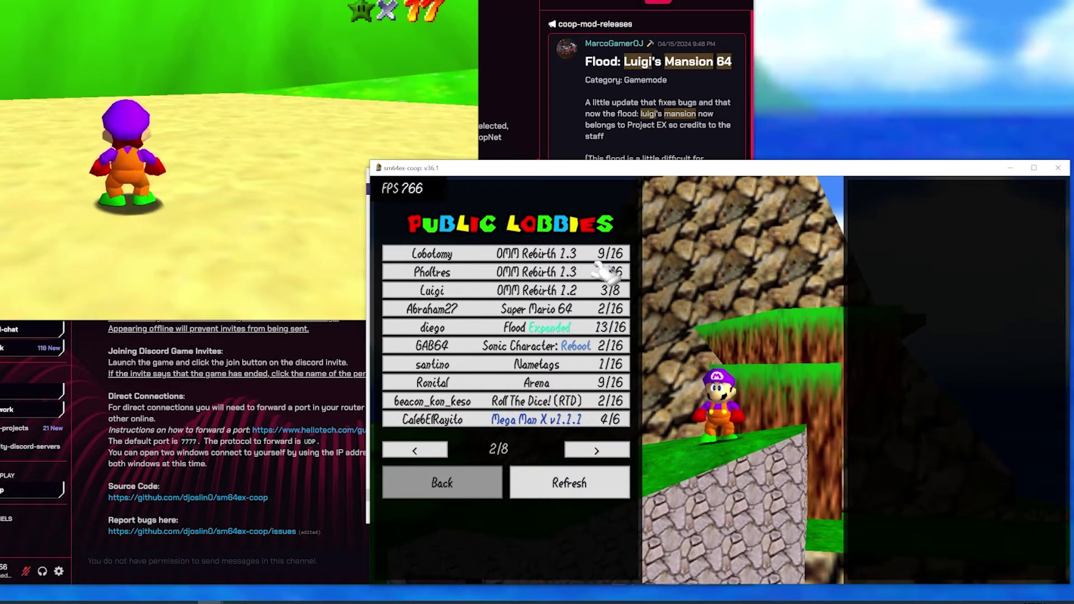
mouse_move(601, 331)
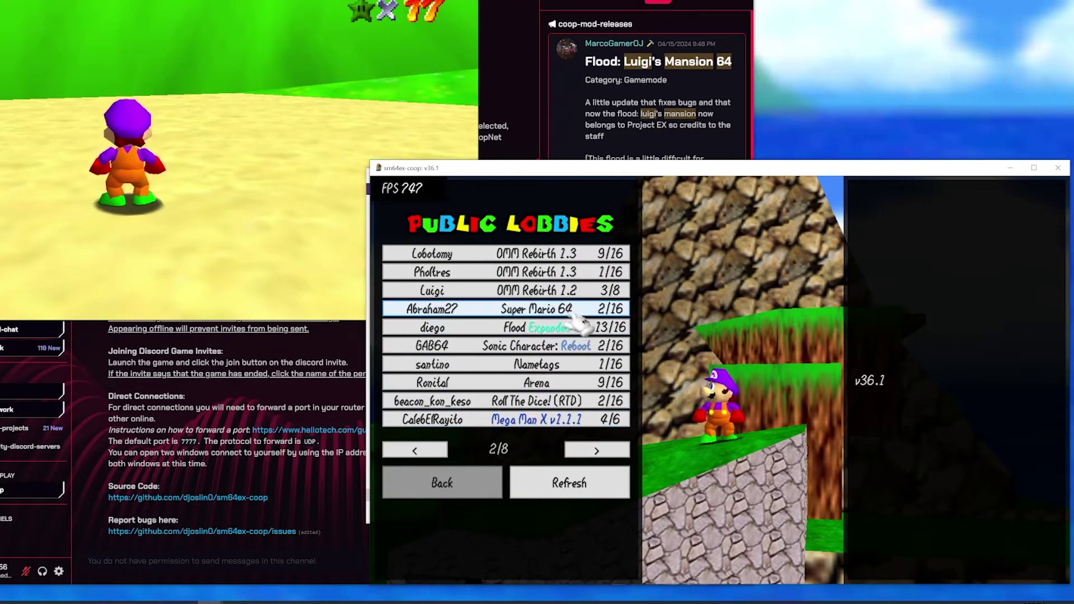
click(597, 451)
click(596, 450)
click(597, 451)
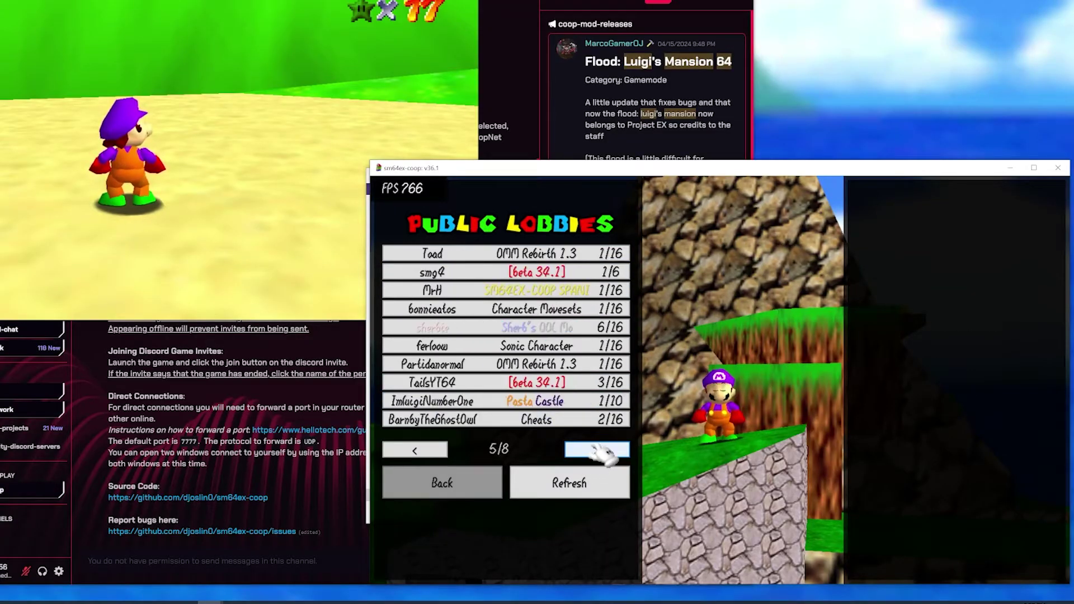
click(599, 451)
click(598, 451)
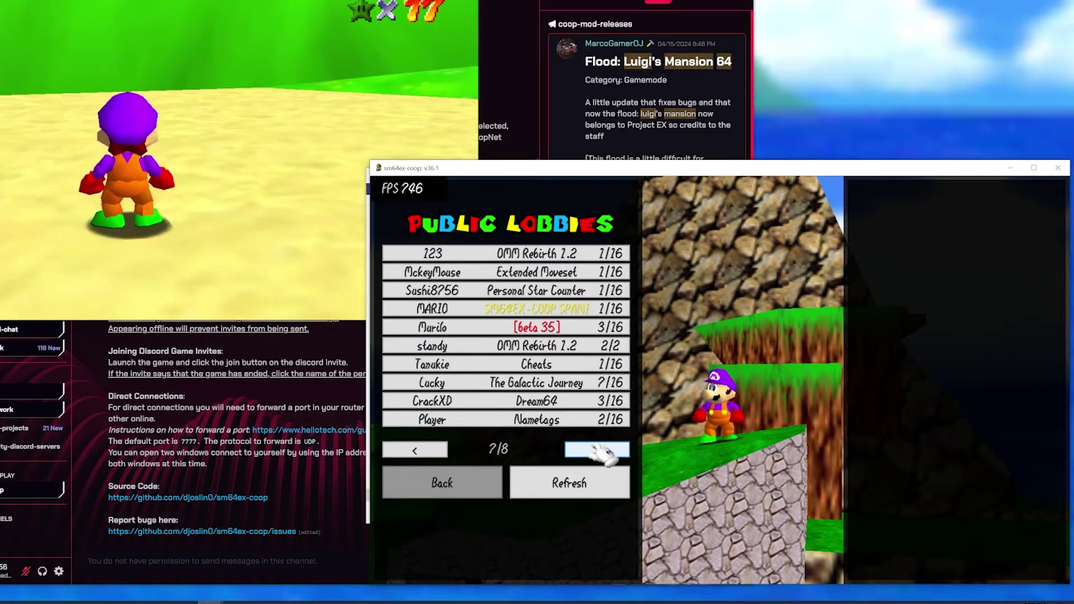
click(576, 293)
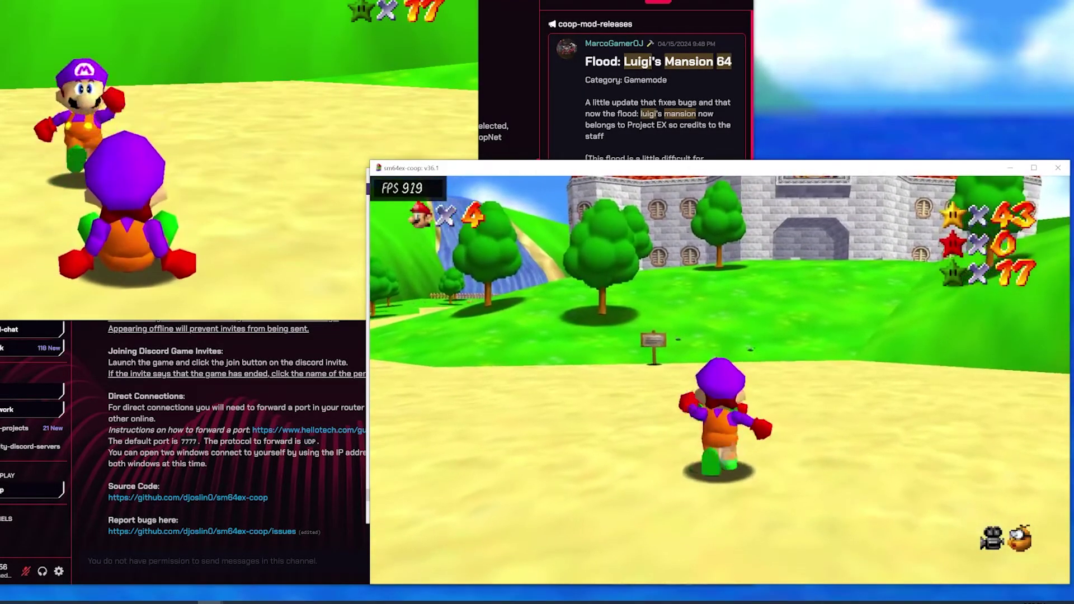
Run around the other player, then stop hosting from the pause menu and quit.
key(w)
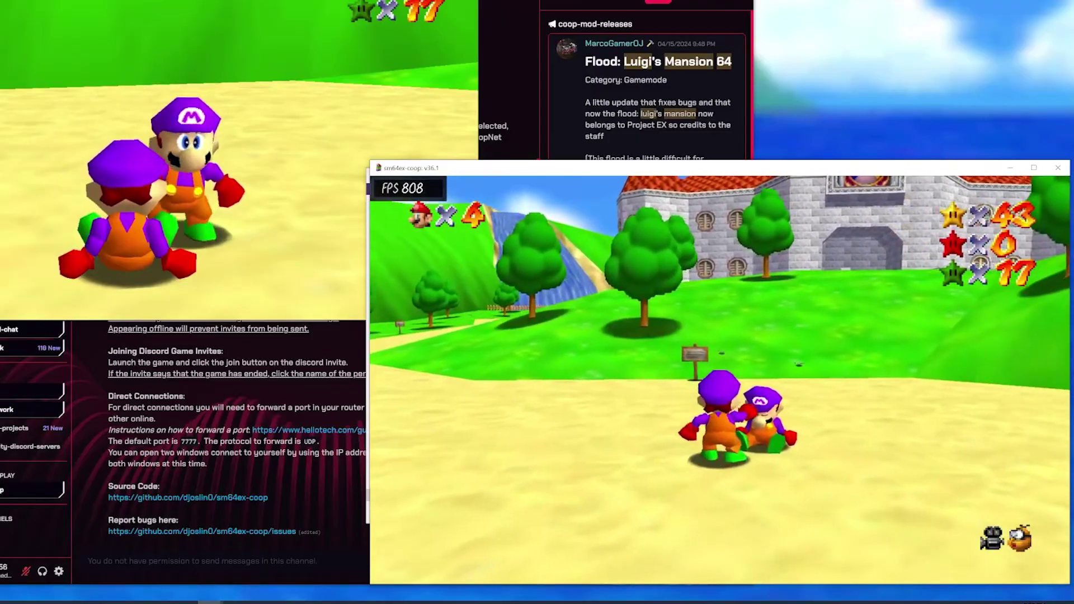
key(w)
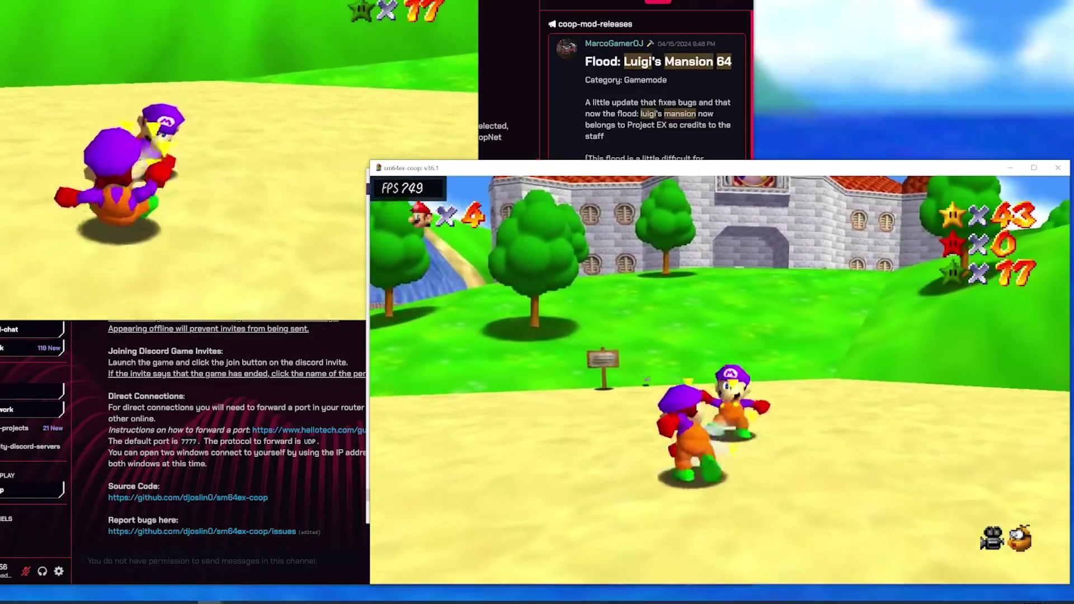
key(w)
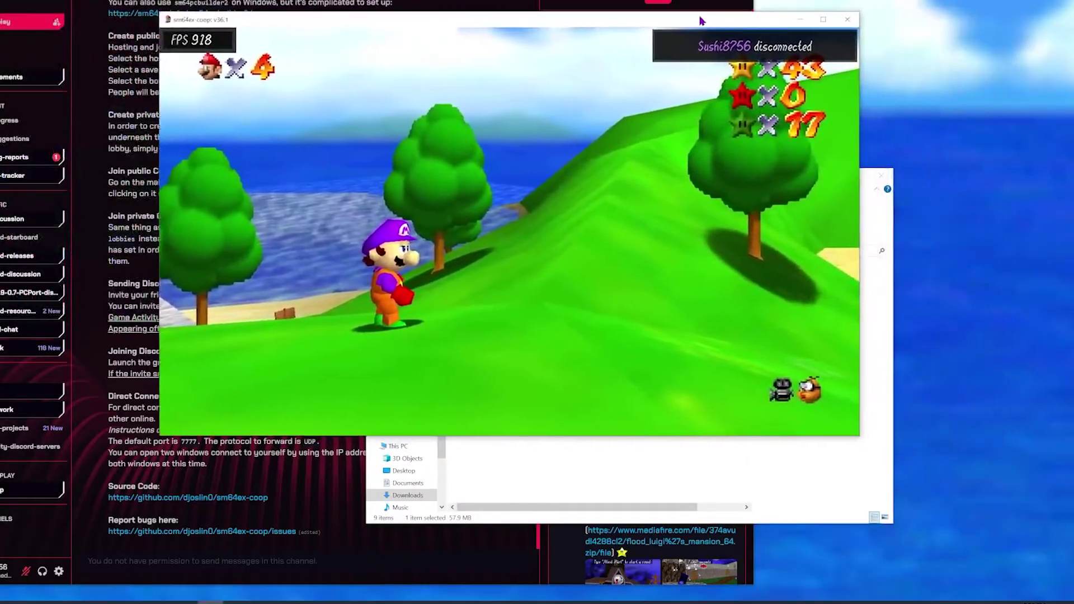
drag(702, 21, 653, 18)
key(w)
key(Escape)
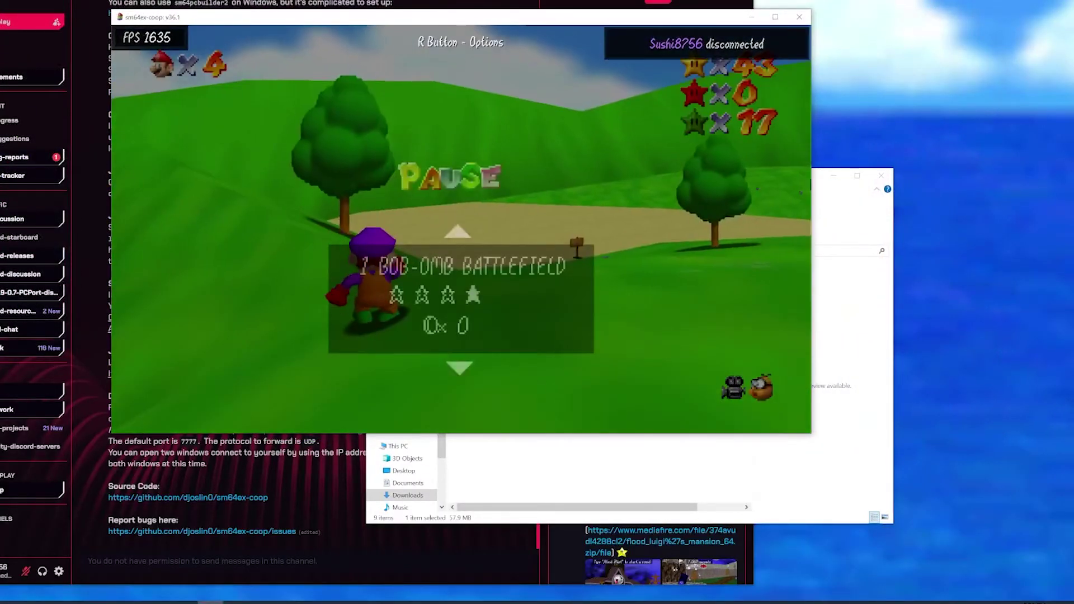
click(230, 303)
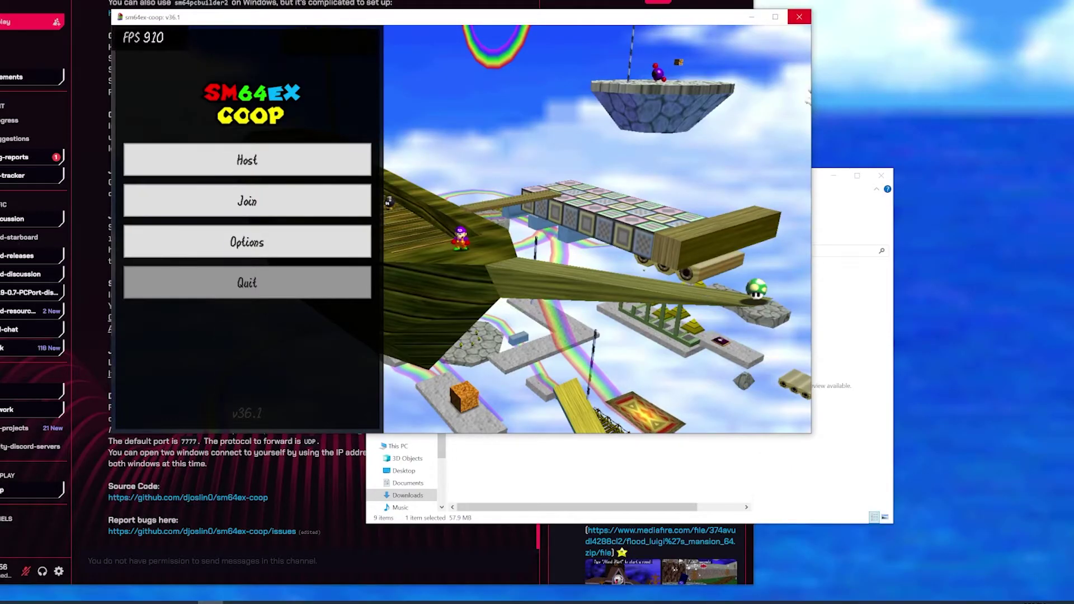
click(247, 283)
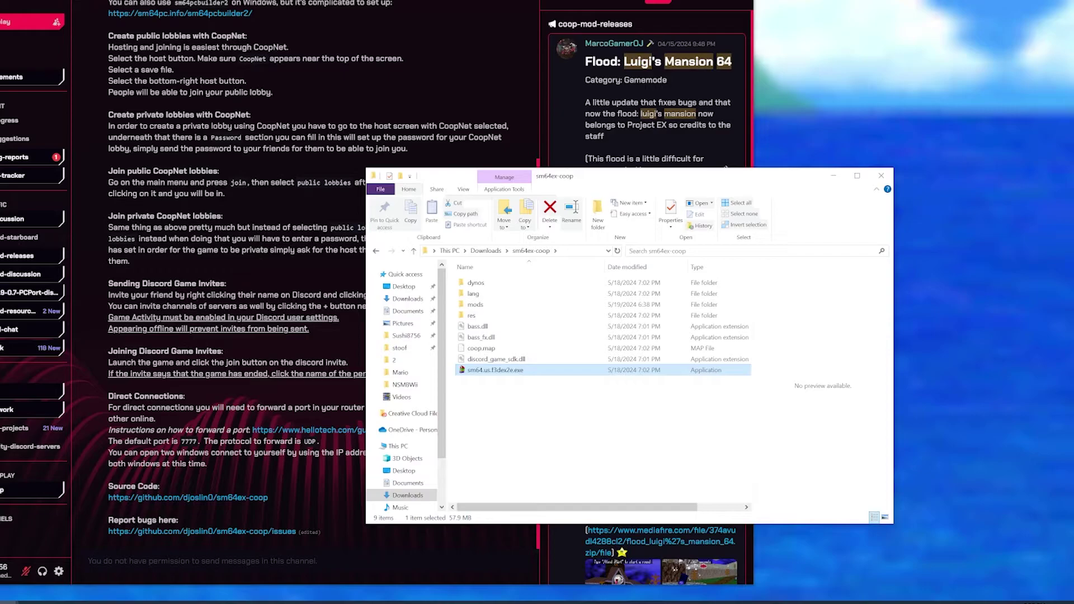
Return to Discord, close the search results and switch to #coop-mod-releases.
key(alt+Tab)
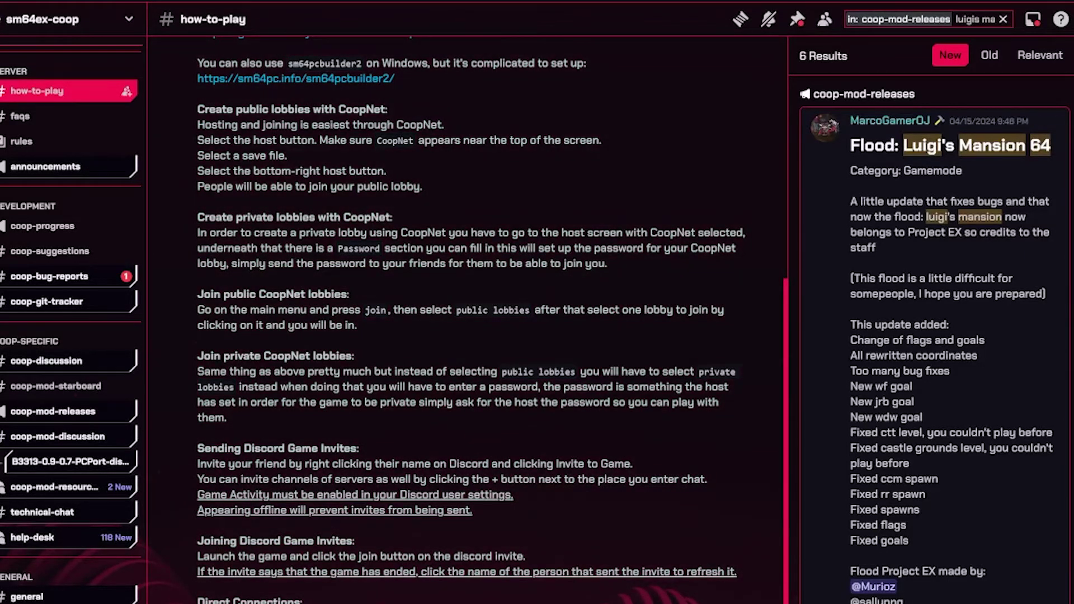
key(Escape)
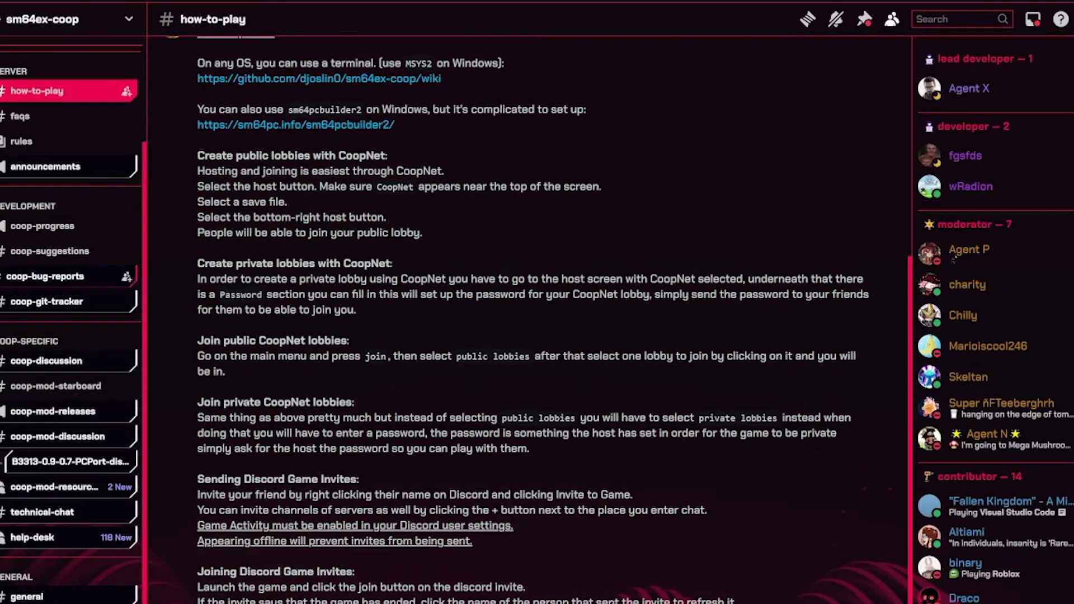
scroll(67, 380, up, 2)
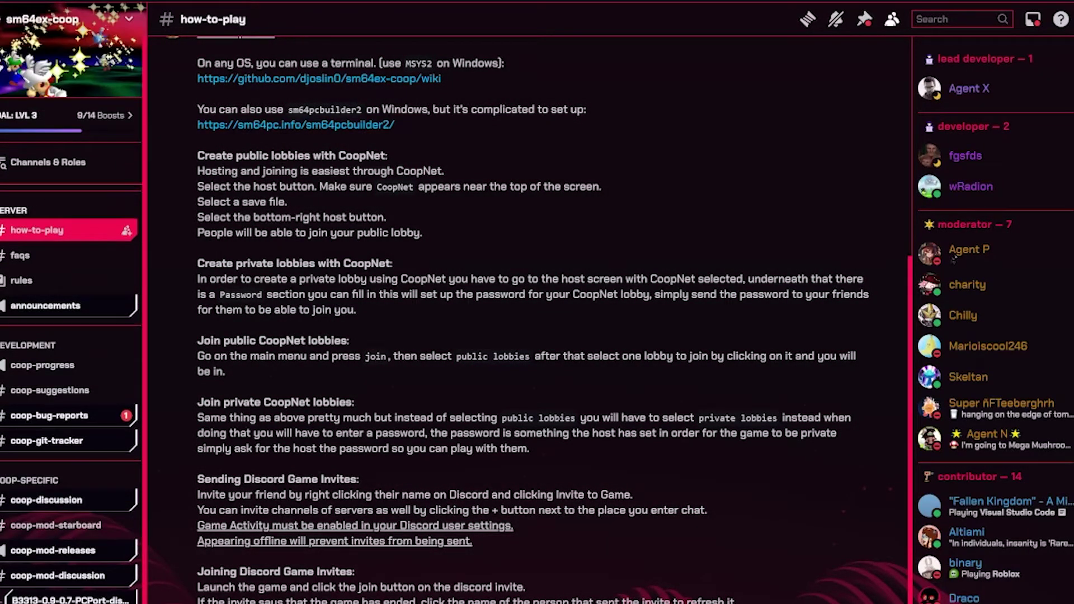
scroll(68, 381, down, 2)
mouse_move(67, 362)
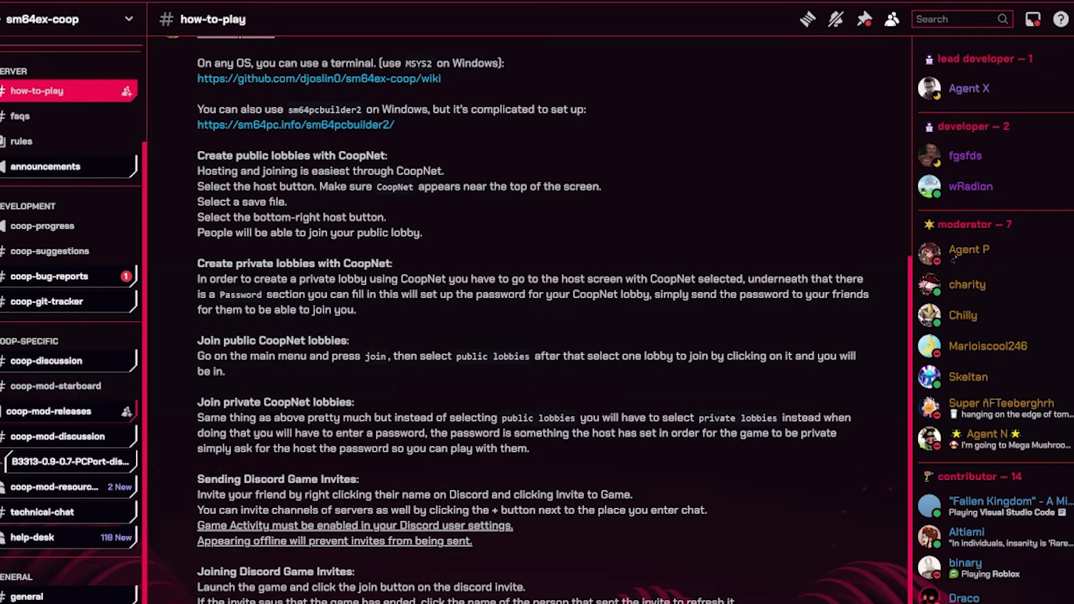
click(50, 411)
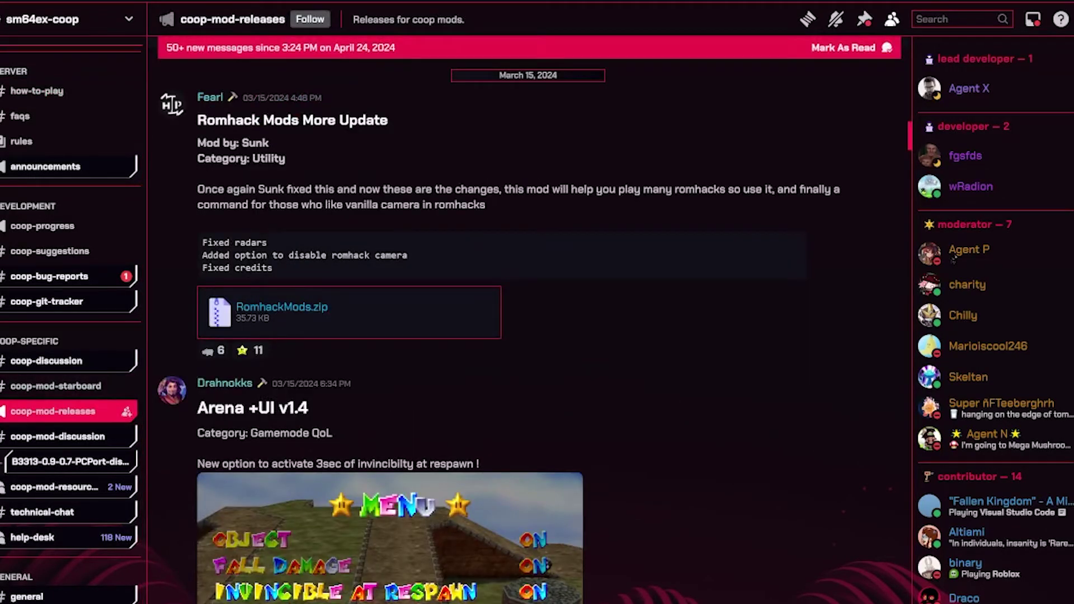
Find the Omega Nugget post, download Omega_Nugget.rar and open the archive.
scroll(526, 336, down, 10)
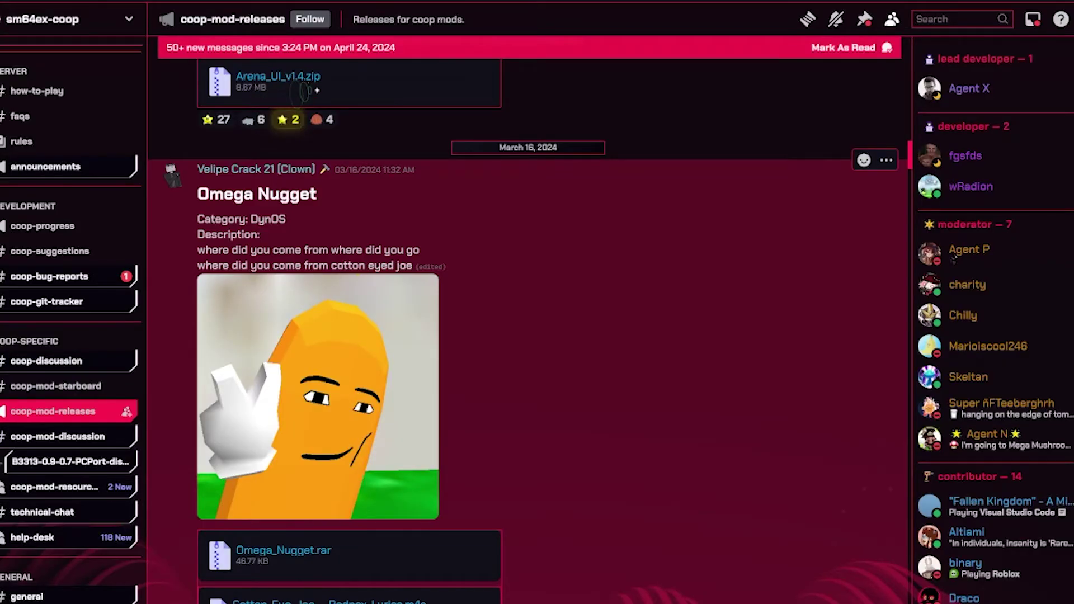
scroll(525, 336, down, 5)
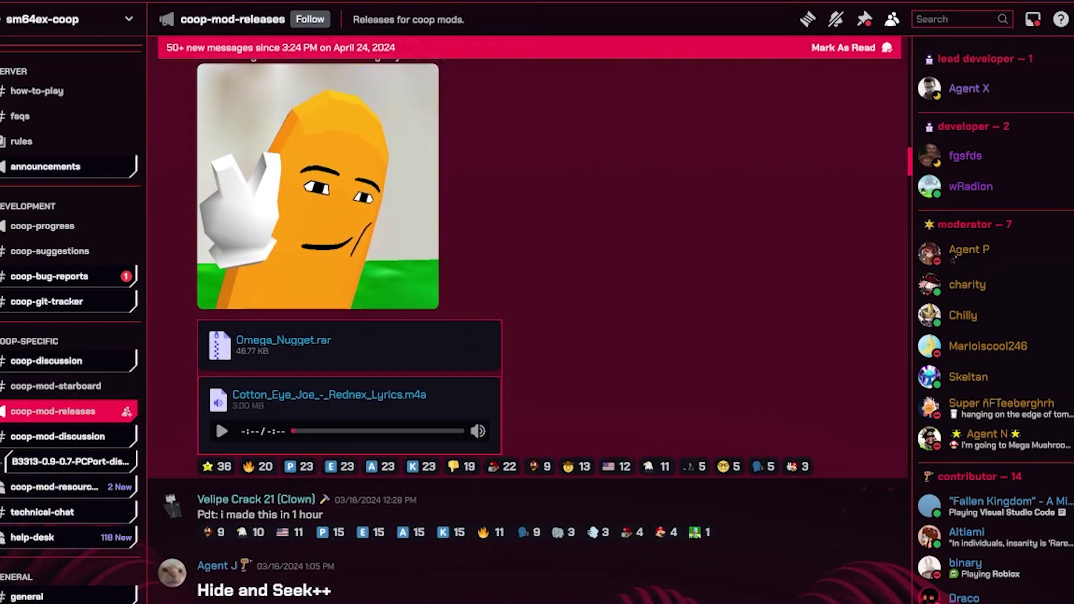
scroll(526, 336, up, 10)
scroll(526, 336, up, 5)
scroll(526, 336, down, 5)
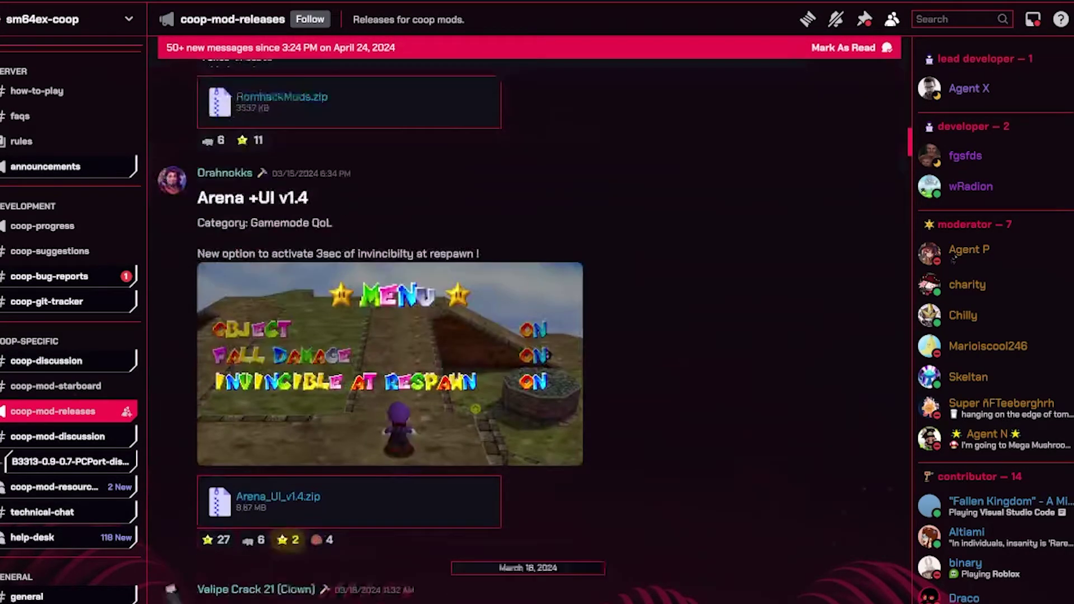
scroll(526, 336, up, 3)
scroll(525, 336, down, 5)
scroll(526, 336, down, 5)
scroll(526, 335, up, 10)
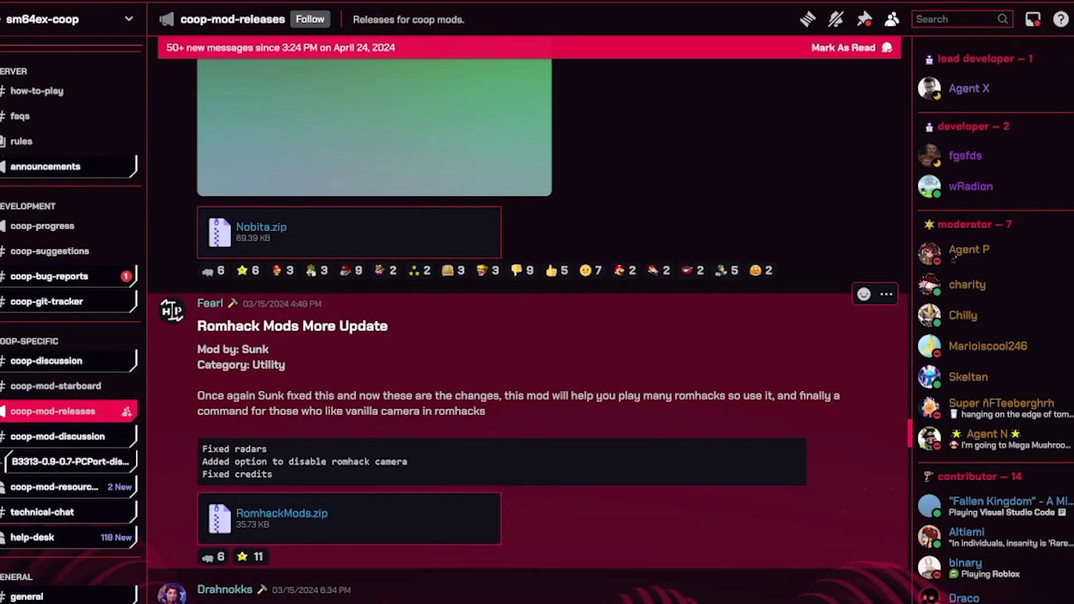
scroll(526, 336, down, 10)
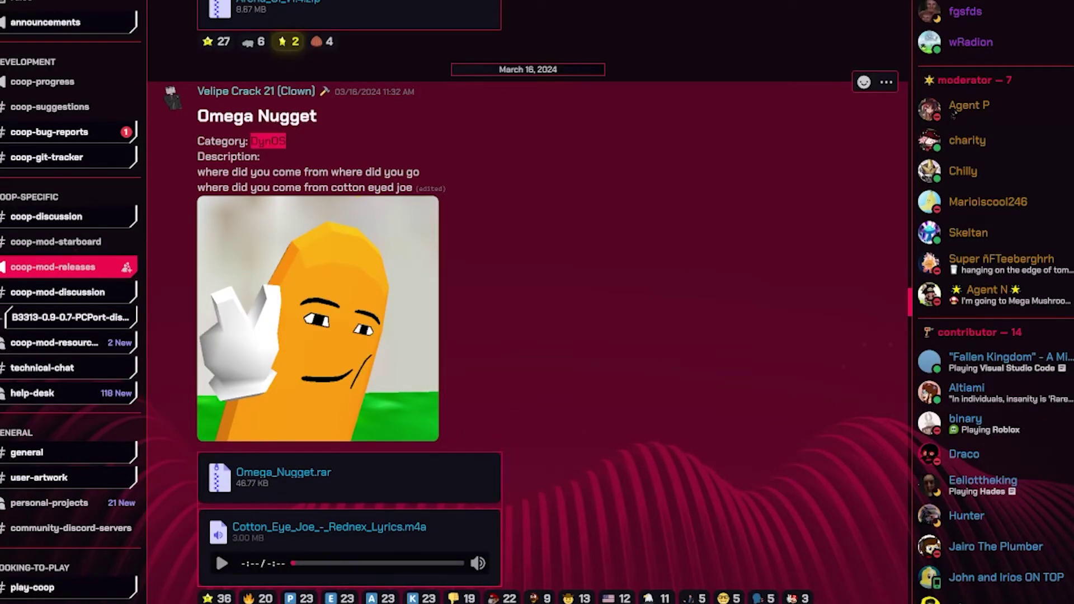
click(495, 458)
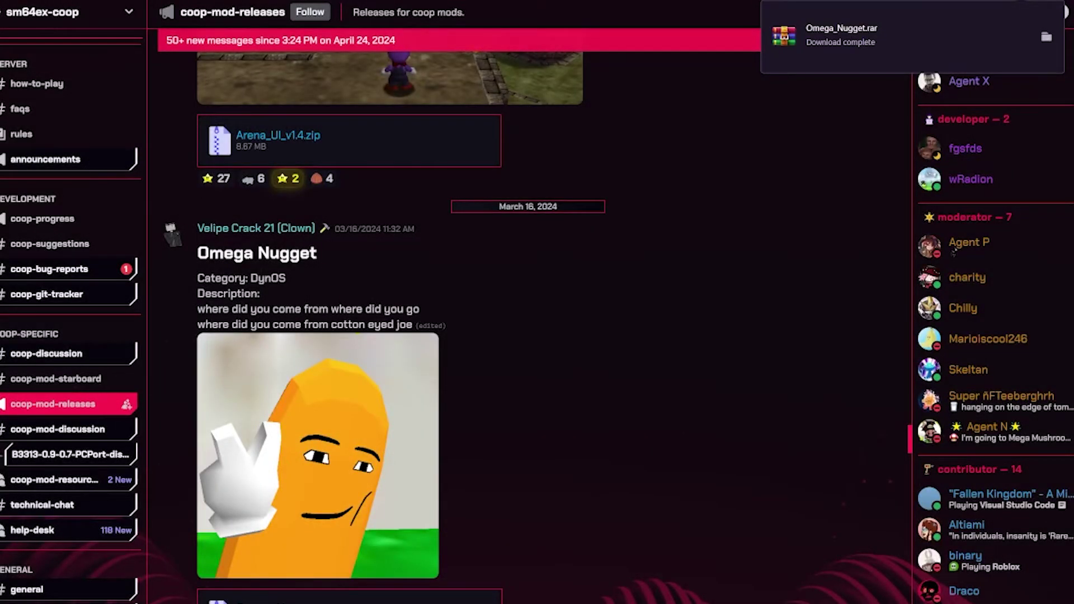
click(785, 35)
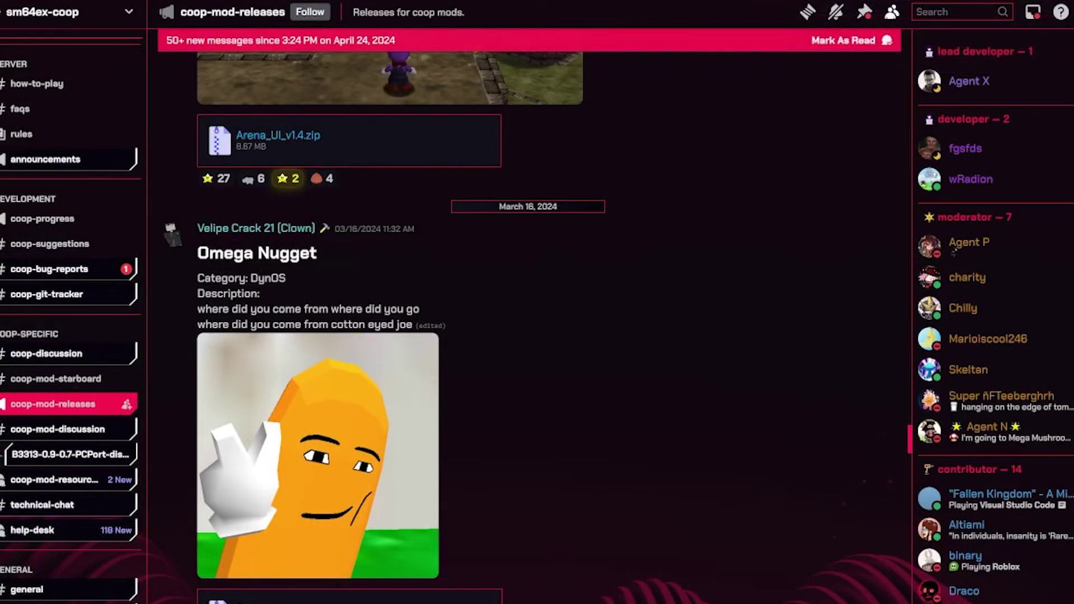
Dismiss the WinRAR reminder and open the sm64ex-coop dynos\packs folder in Explorer.
click(892, 174)
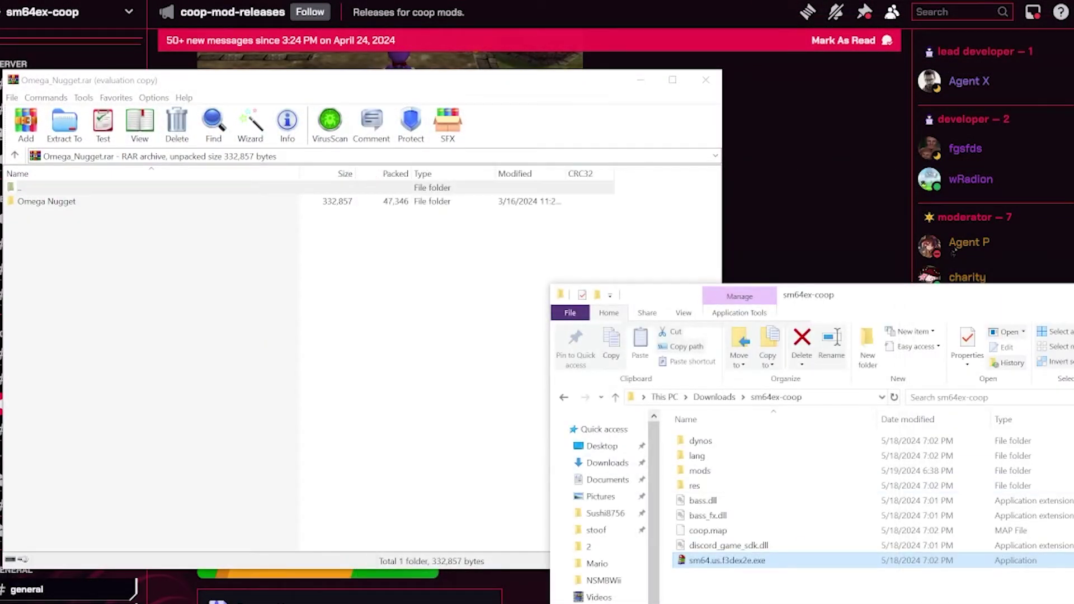
double_click(46, 201)
double_click(46, 188)
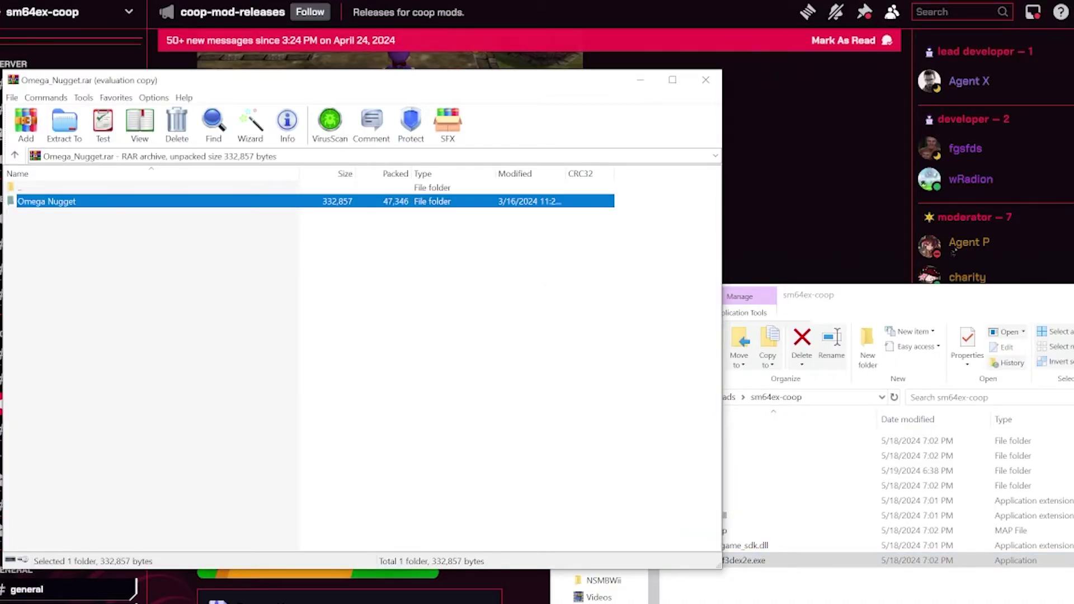
click(806, 584)
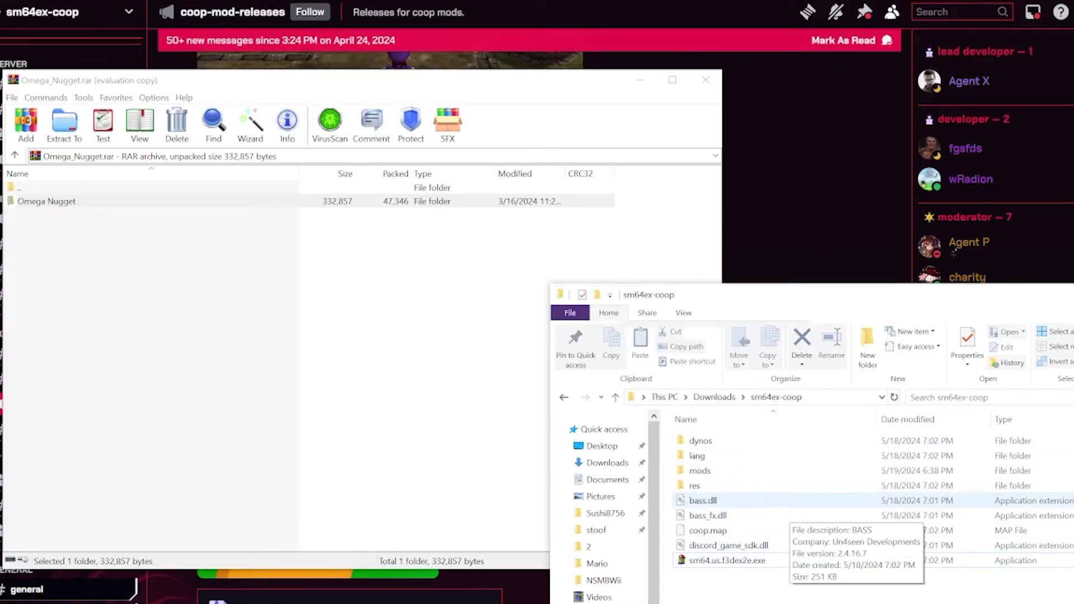
double_click(783, 441)
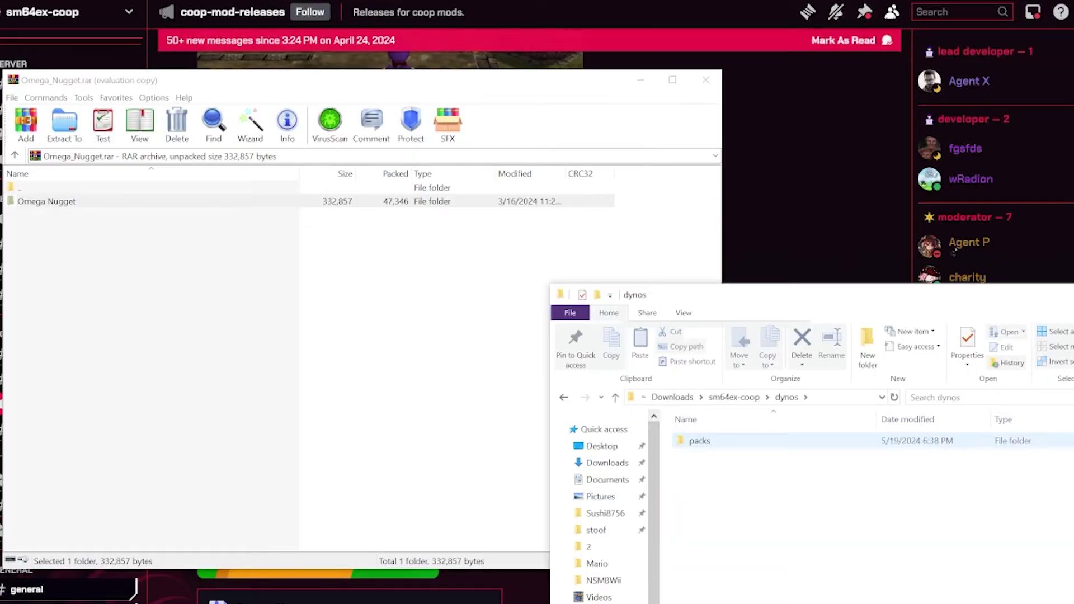
double_click(783, 441)
Drag the Omega Nugget folder into dynos\packs, then close the archive.
click(47, 201)
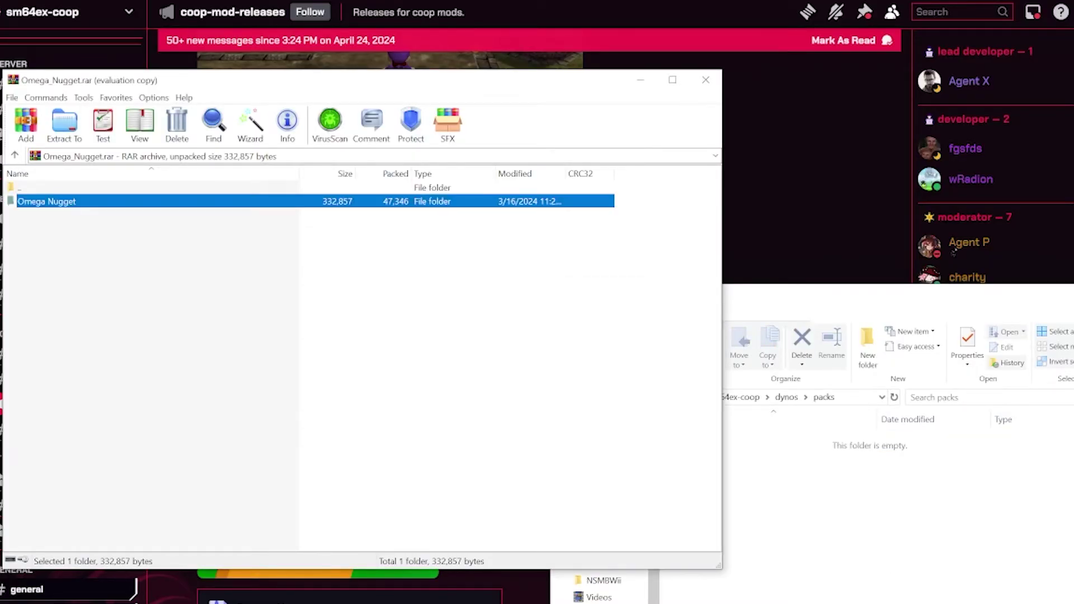
drag(47, 202, 839, 487)
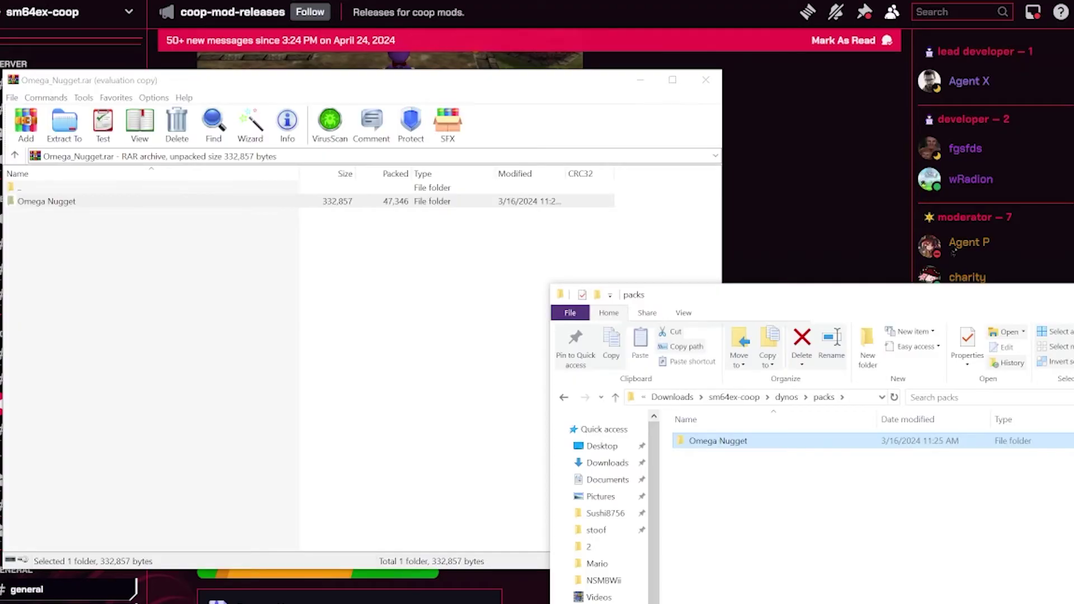
click(840, 503)
click(706, 80)
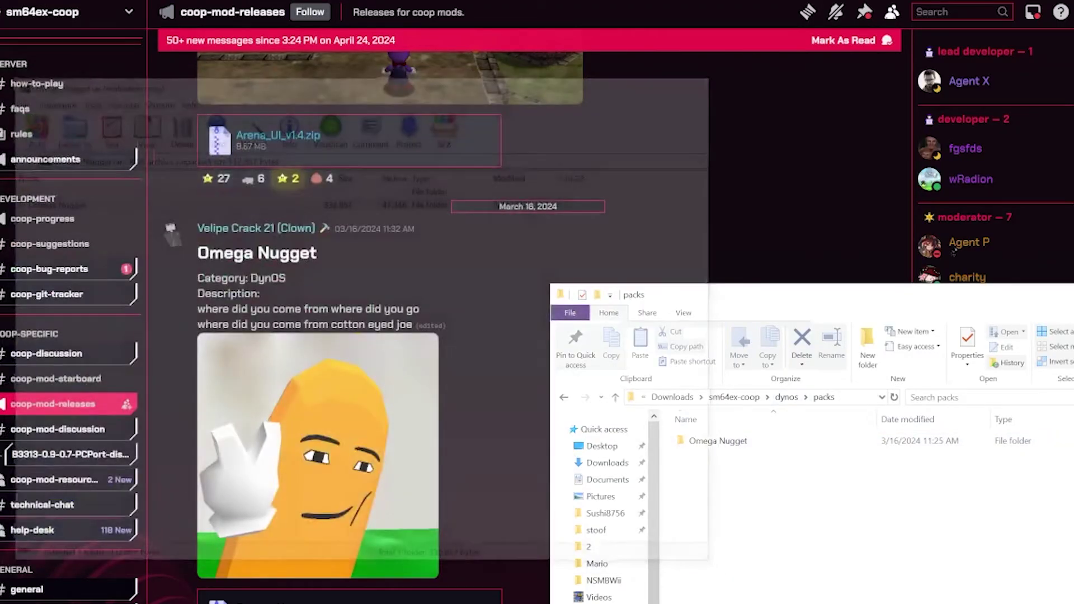
click(734, 397)
Launch sm64ex-coop and switch off Omega Nugget under Options > Display > DynOS Packs.
double_click(722, 560)
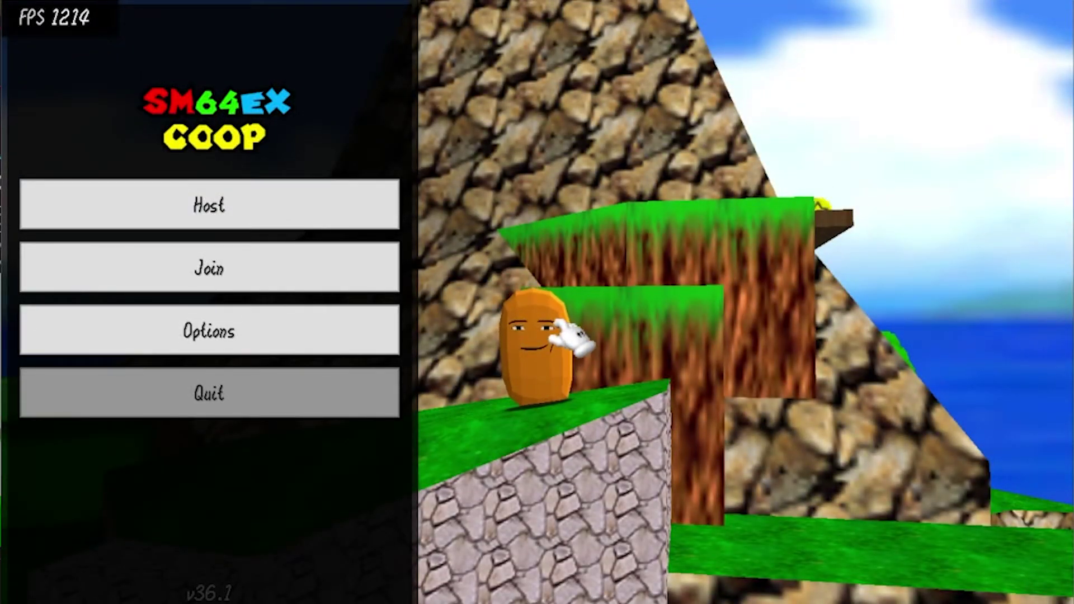
click(312, 336)
click(221, 112)
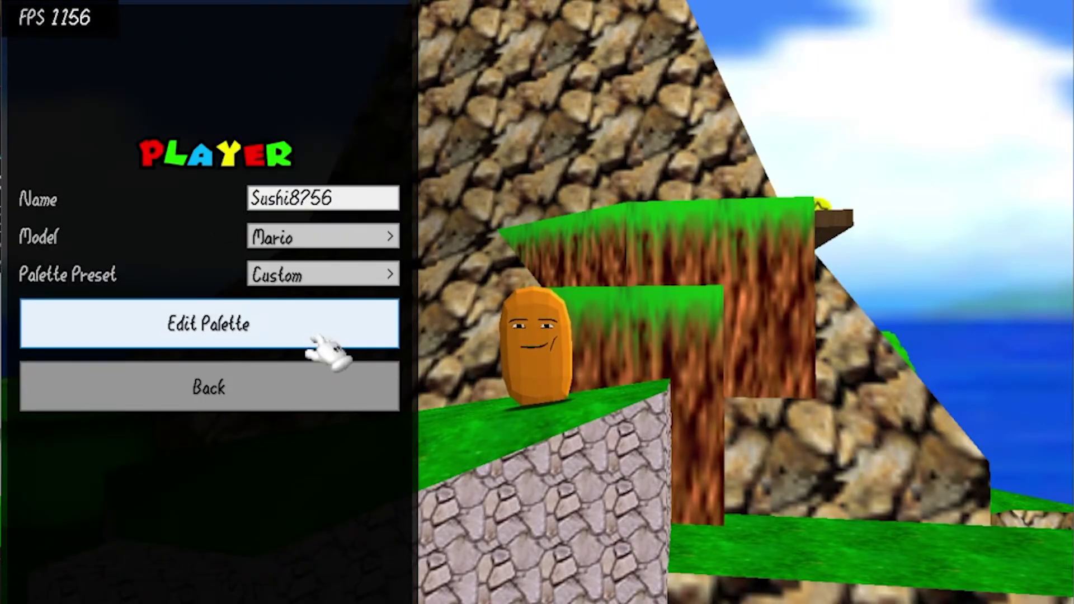
click(251, 388)
click(235, 327)
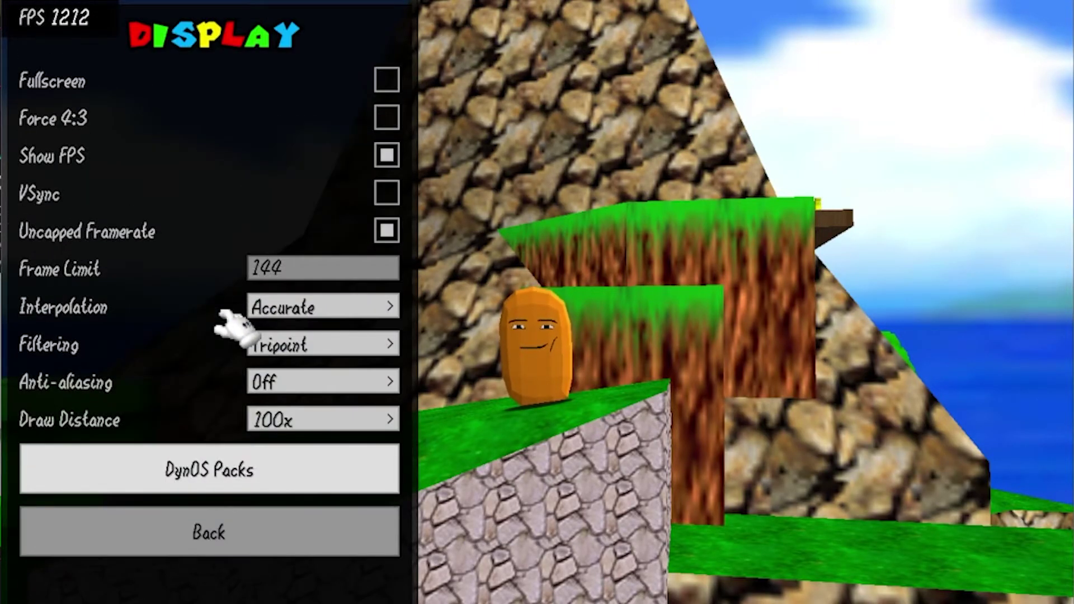
click(288, 475)
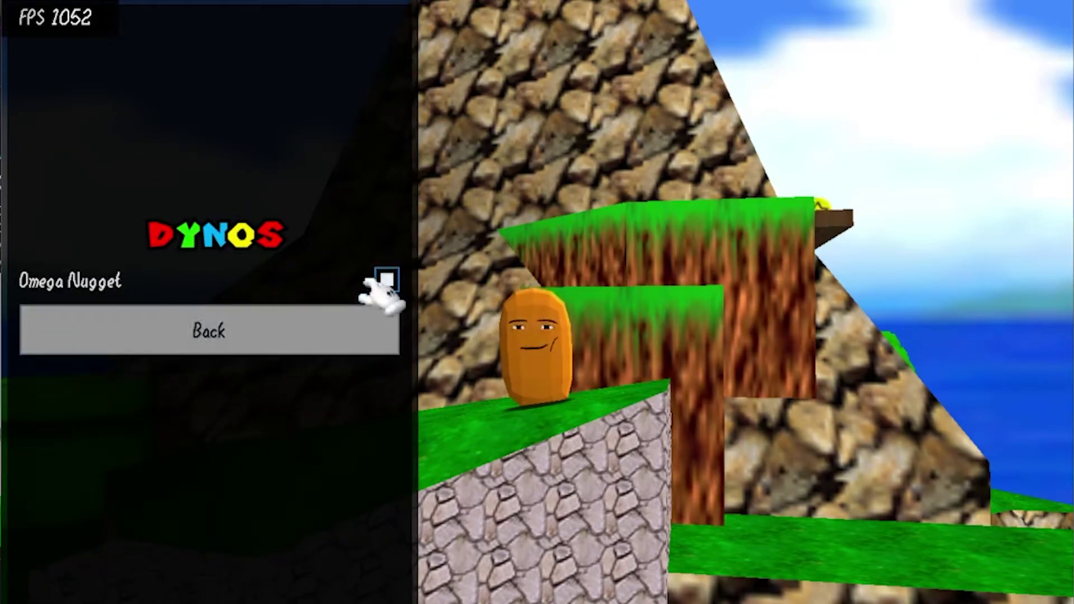
click(345, 321)
click(207, 511)
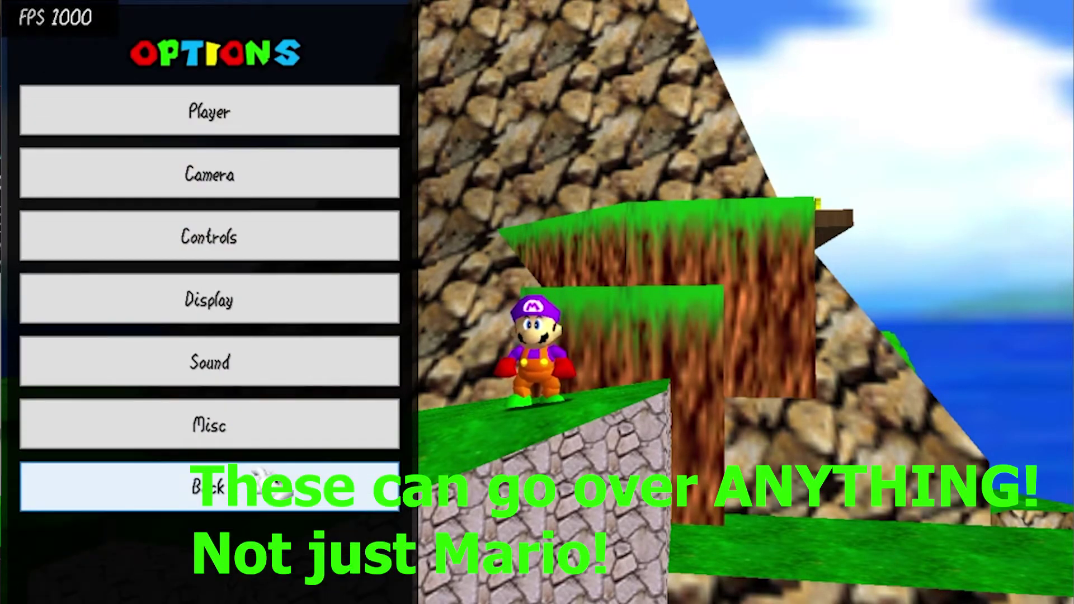
Host a game, then pause and enable Omega Nugget in the DynOS Packs list.
click(218, 488)
click(240, 209)
click(255, 442)
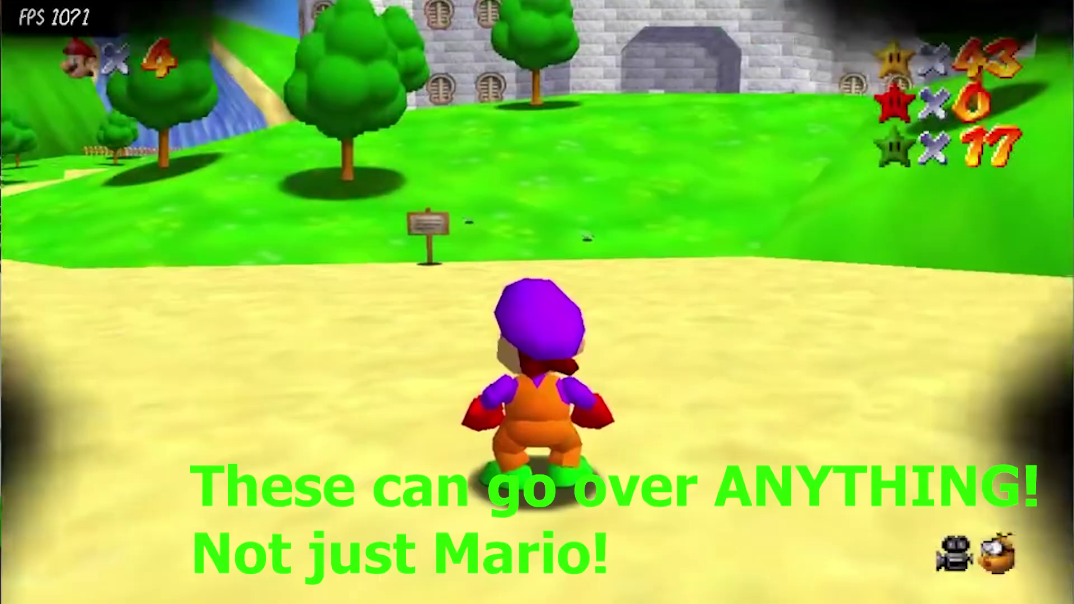
key(space)
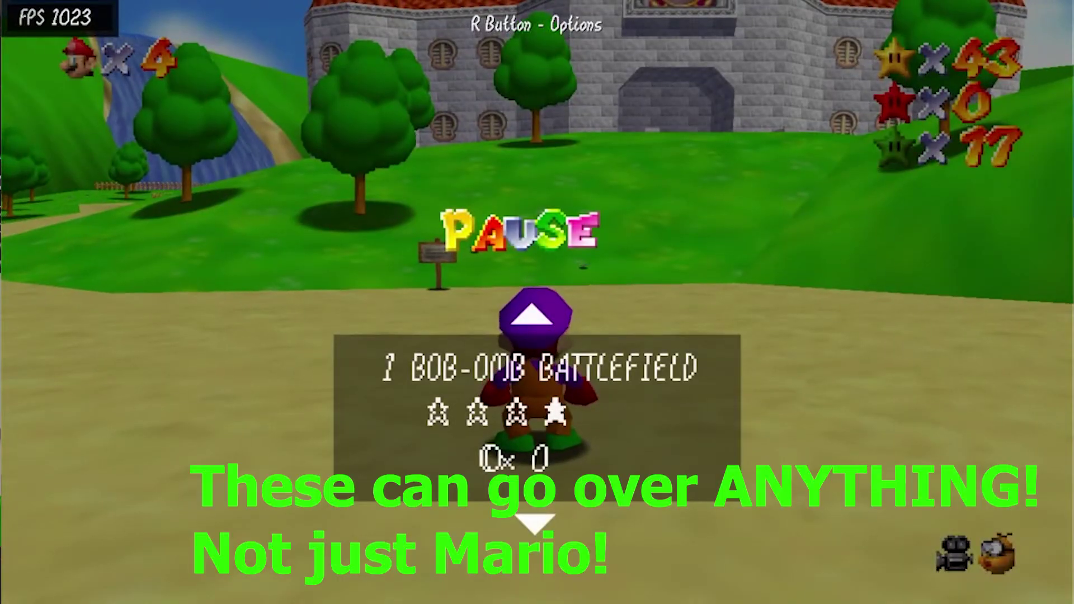
key(Shift_R)
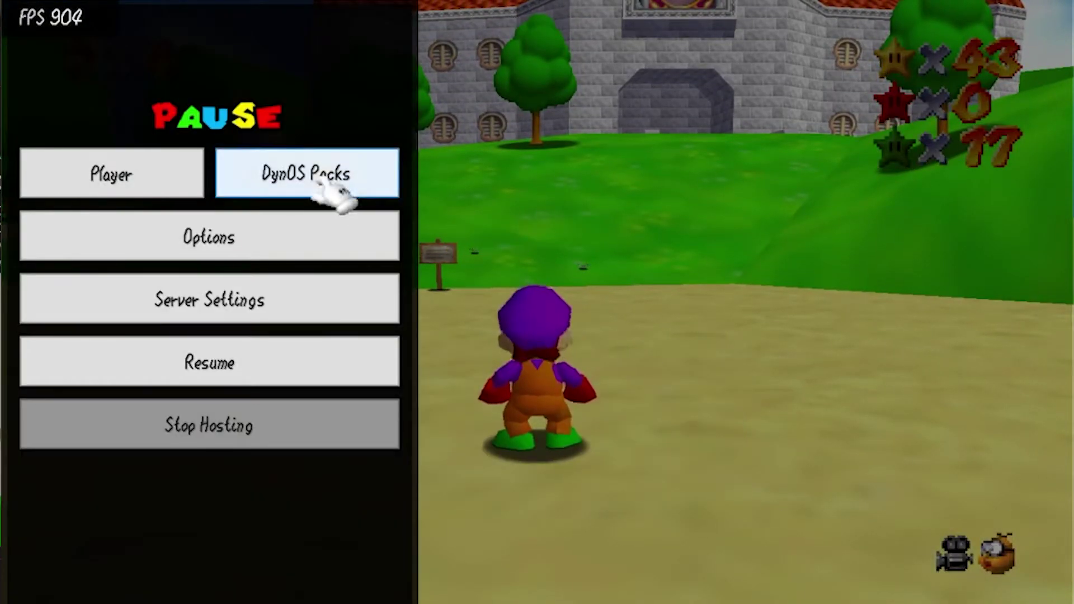
click(347, 191)
click(291, 283)
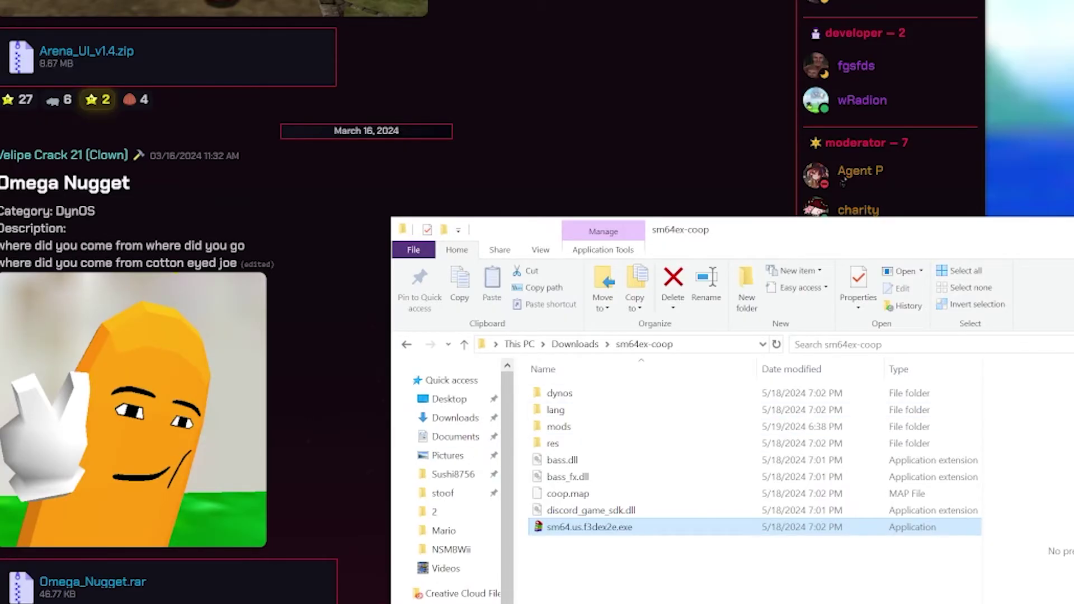
Bring Discord forward and scroll back through older #coop-mod-releases posts.
key(alt+Tab)
scroll(366, 256, down, 3)
scroll(367, 256, up, 5)
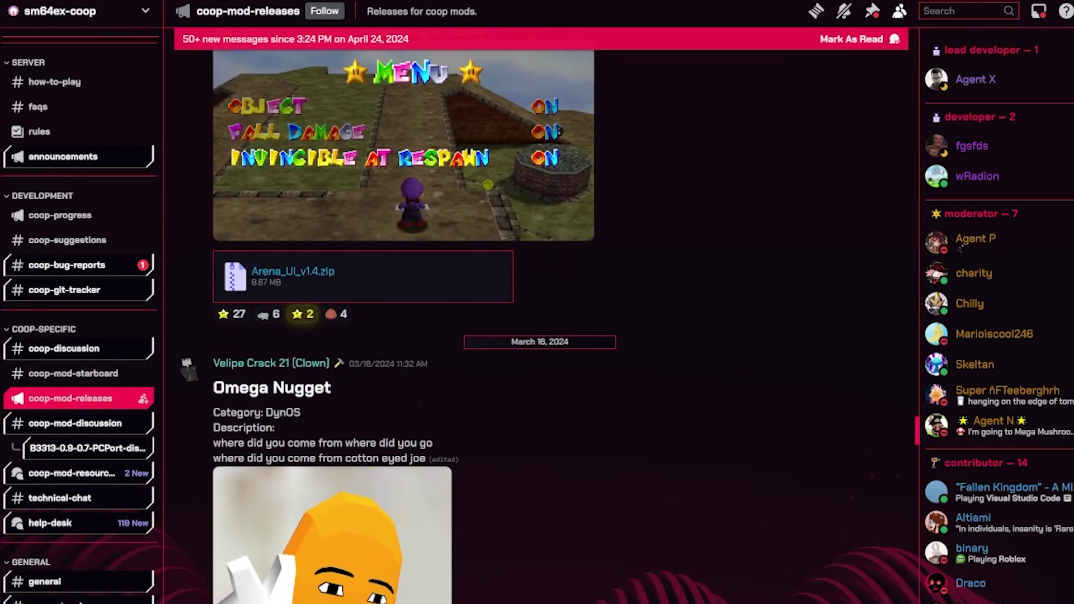
scroll(403, 325, up, 15)
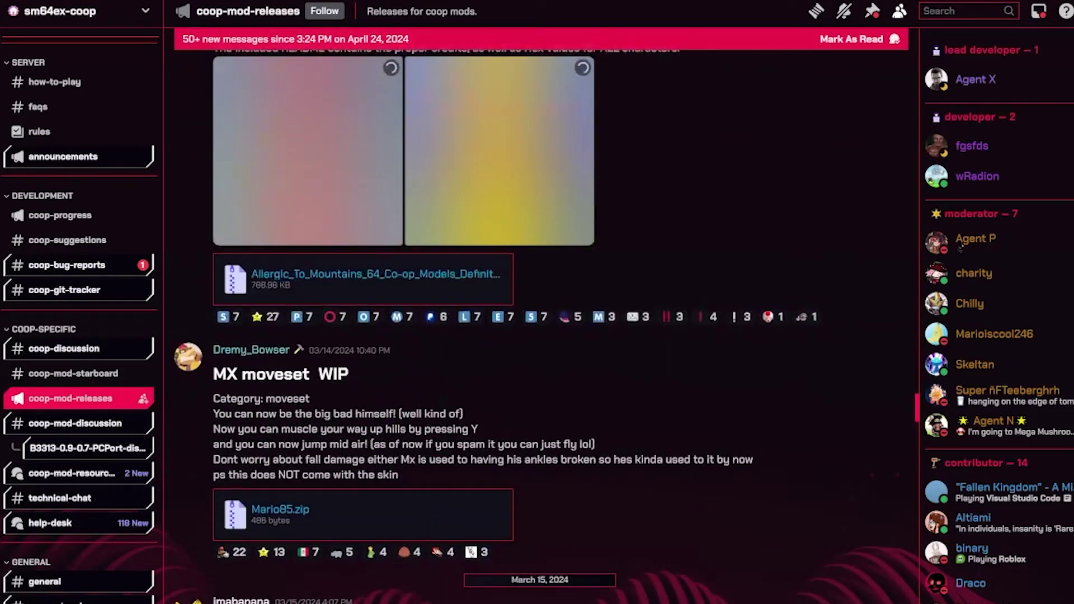
scroll(540, 325, up, 6)
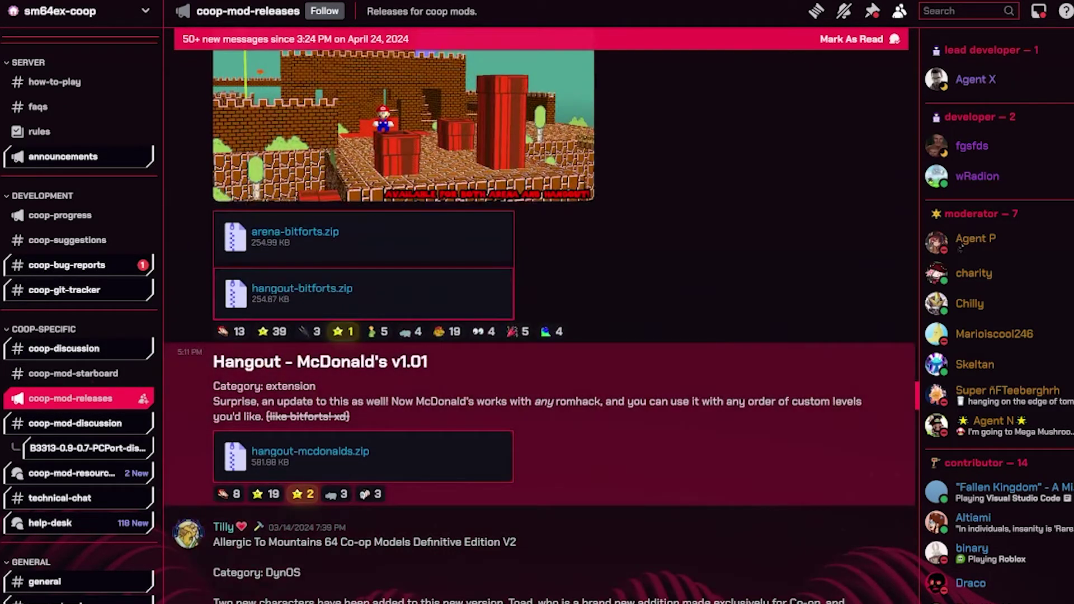
scroll(540, 324, up, 15)
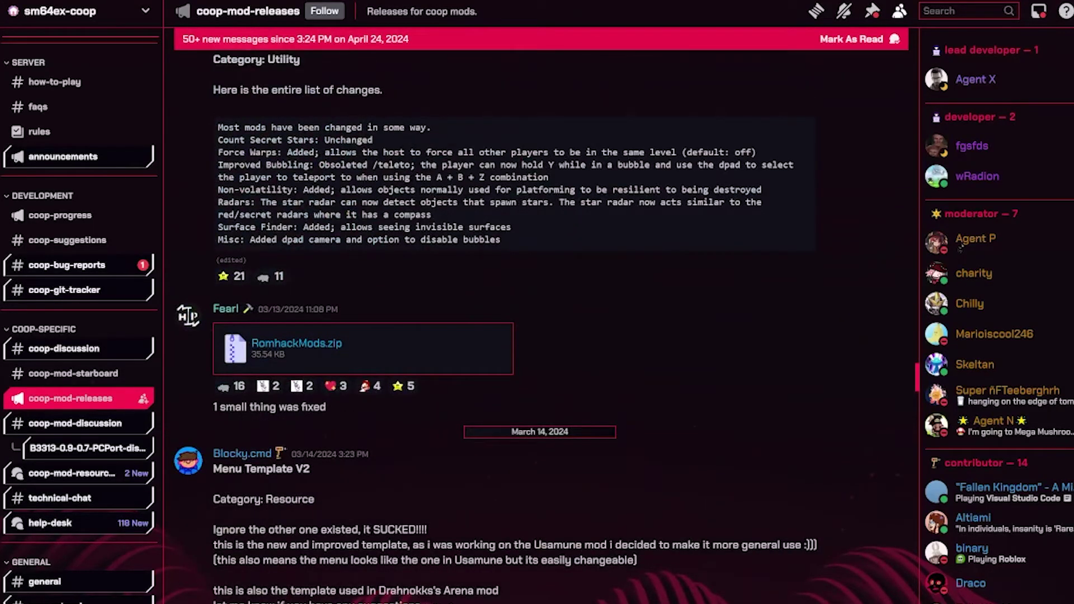
scroll(539, 324, down, 3)
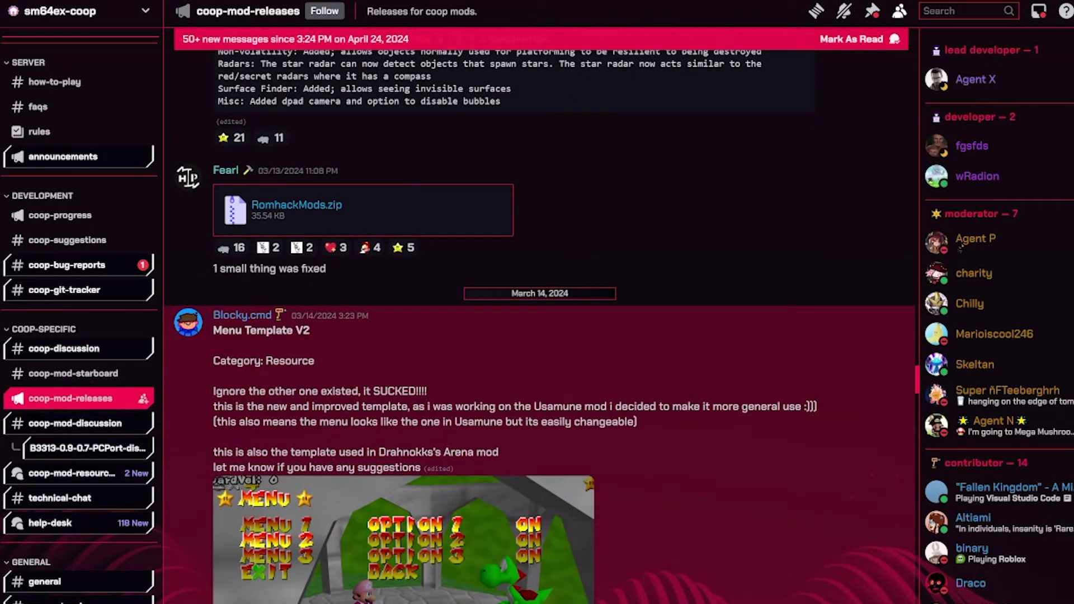
scroll(539, 324, up, 15)
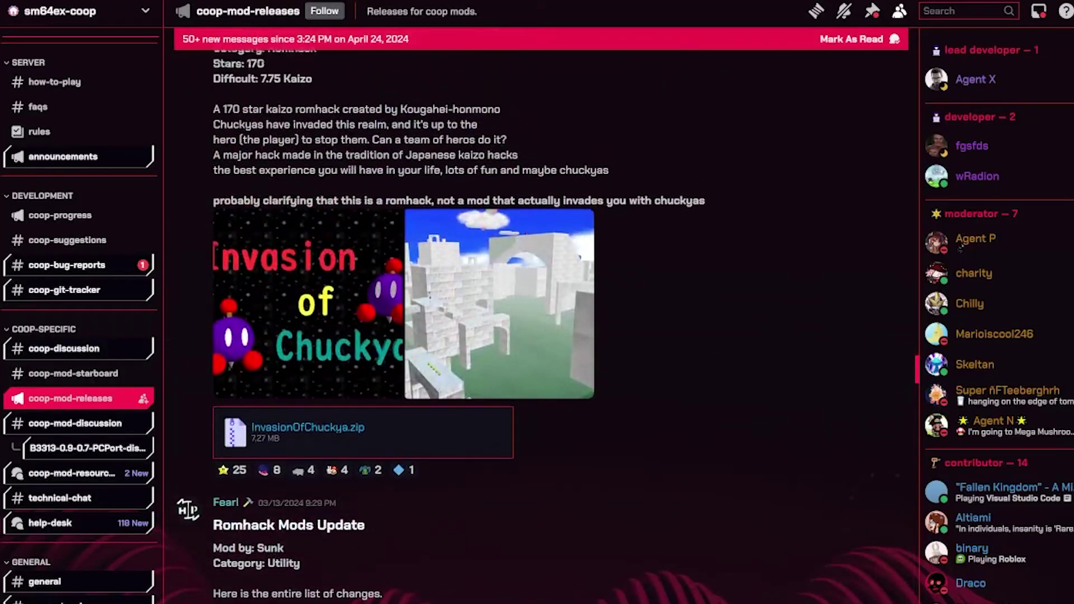
scroll(540, 324, up, 15)
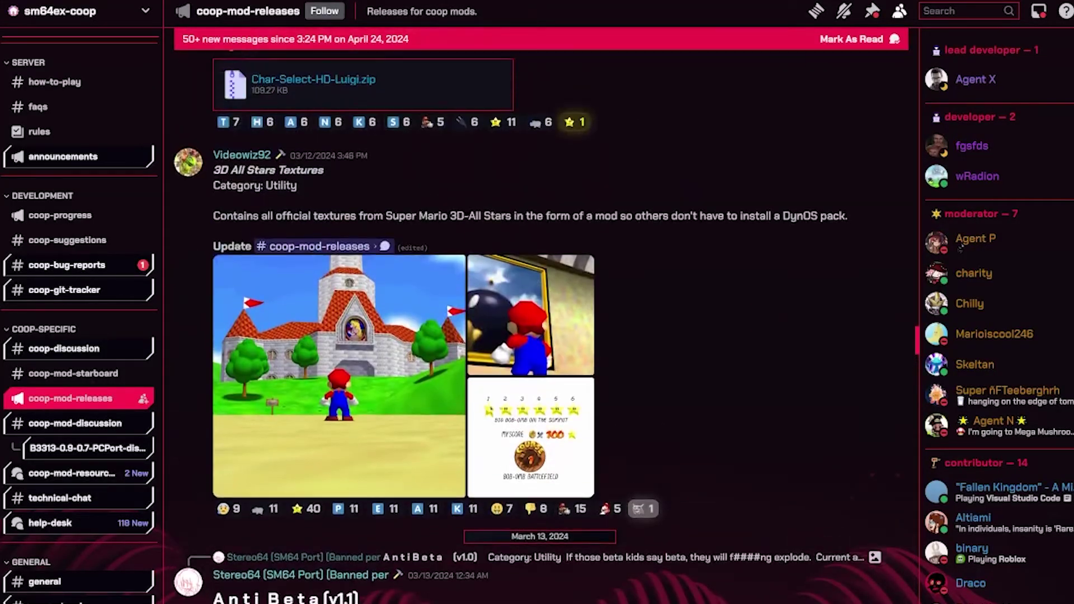
scroll(539, 325, up, 15)
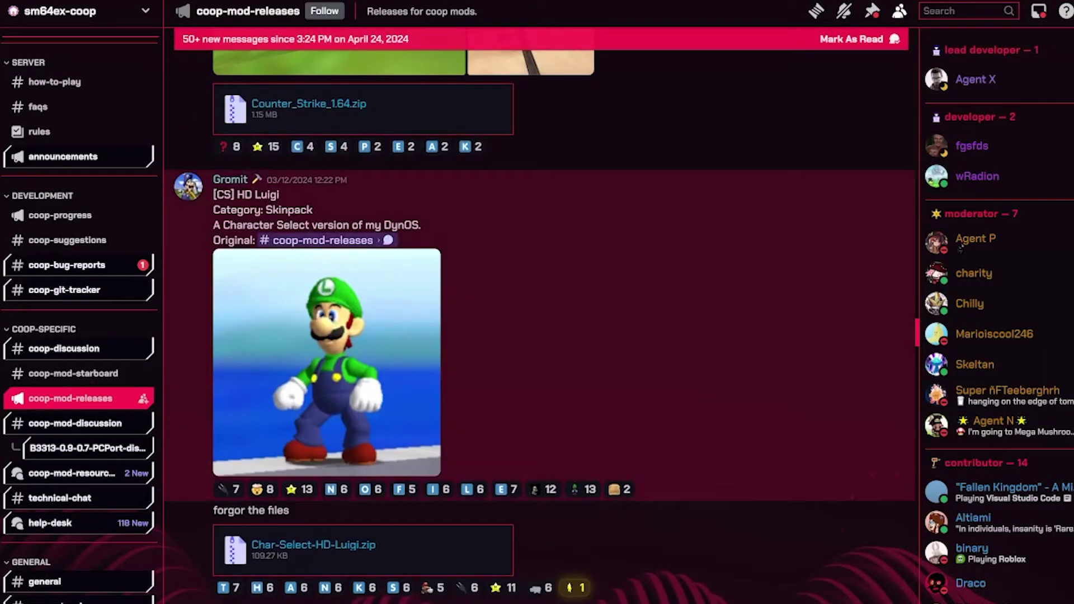
scroll(540, 324, up, 15)
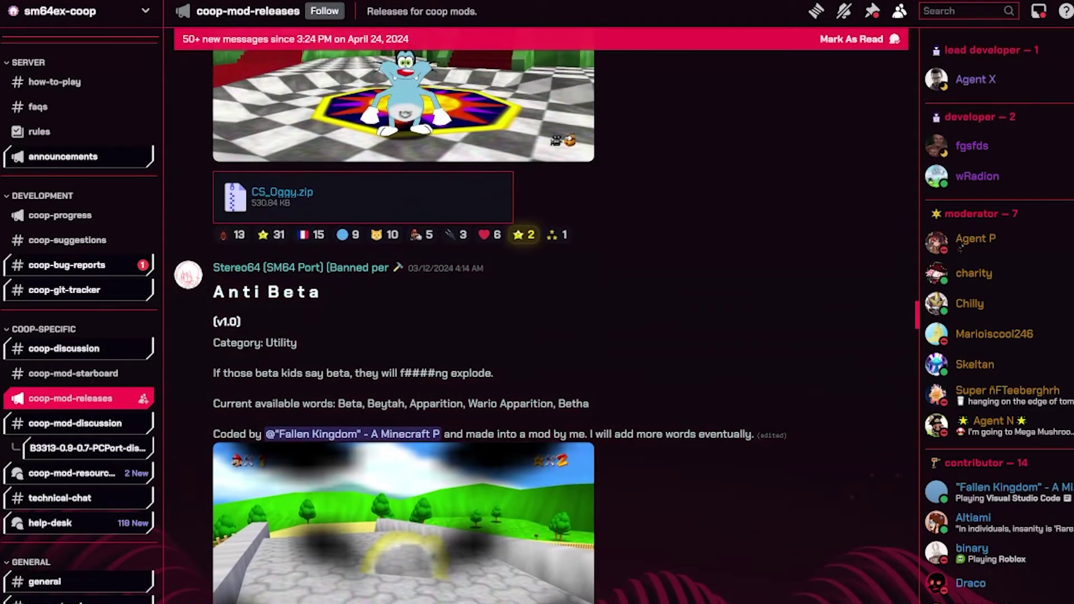
scroll(540, 325, up, 15)
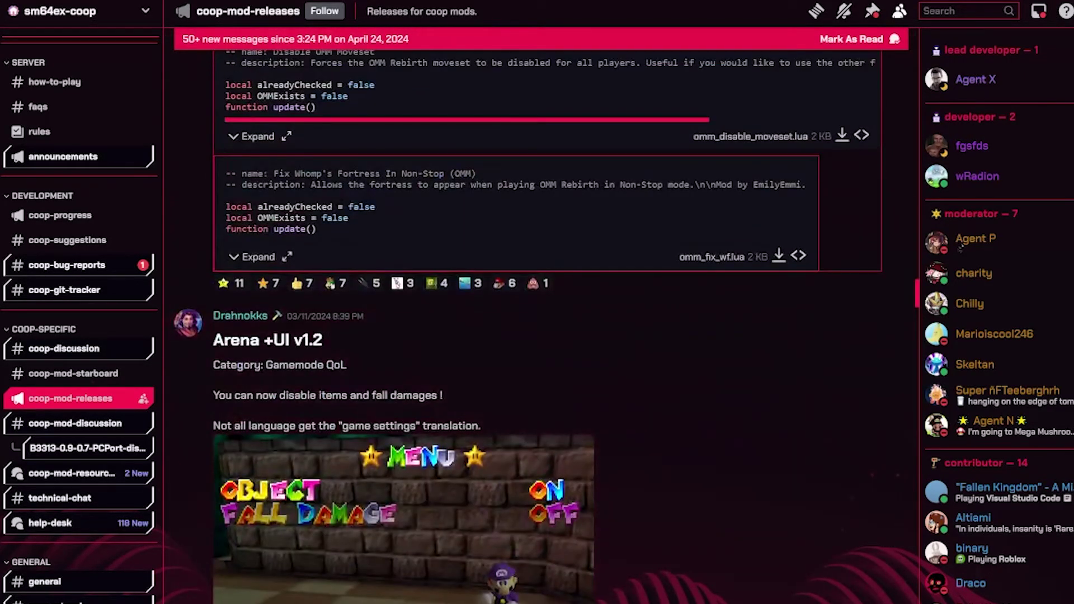
scroll(540, 324, up, 5)
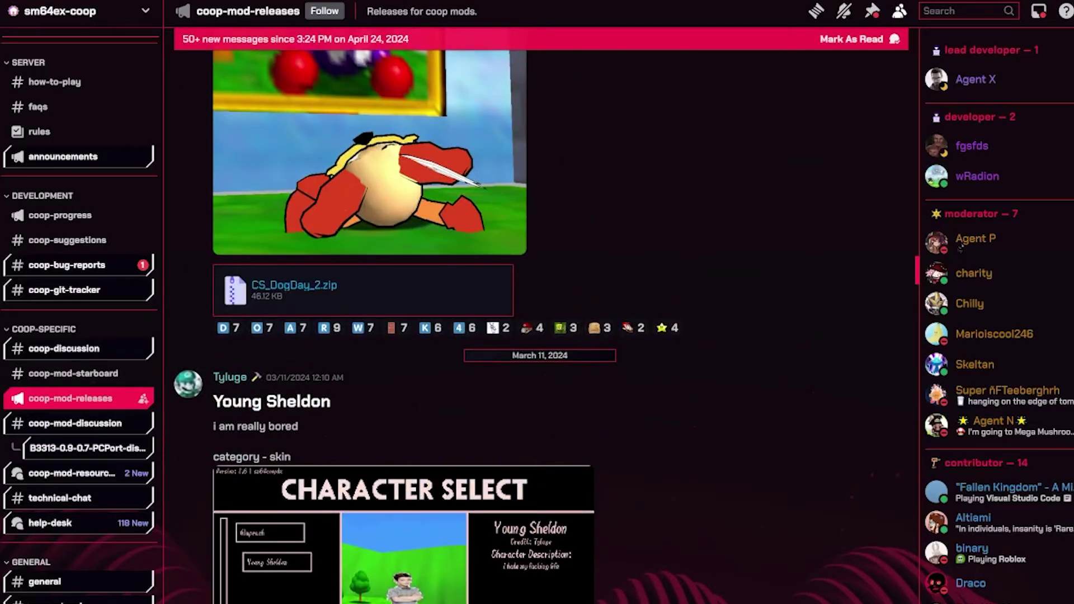
scroll(540, 325, down, 2)
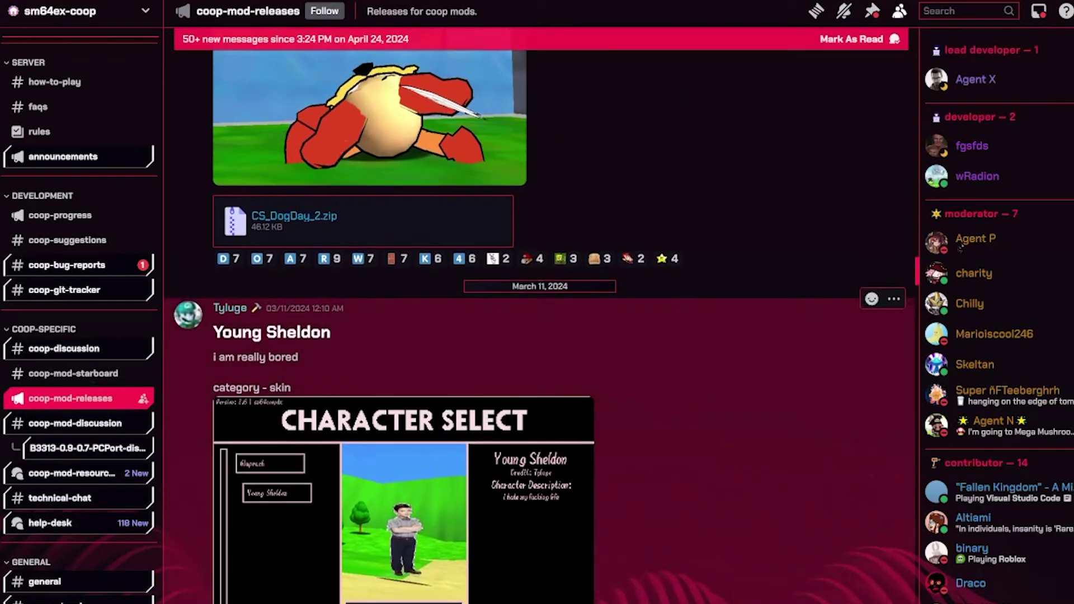
scroll(540, 324, down, 2)
scroll(539, 324, up, 12)
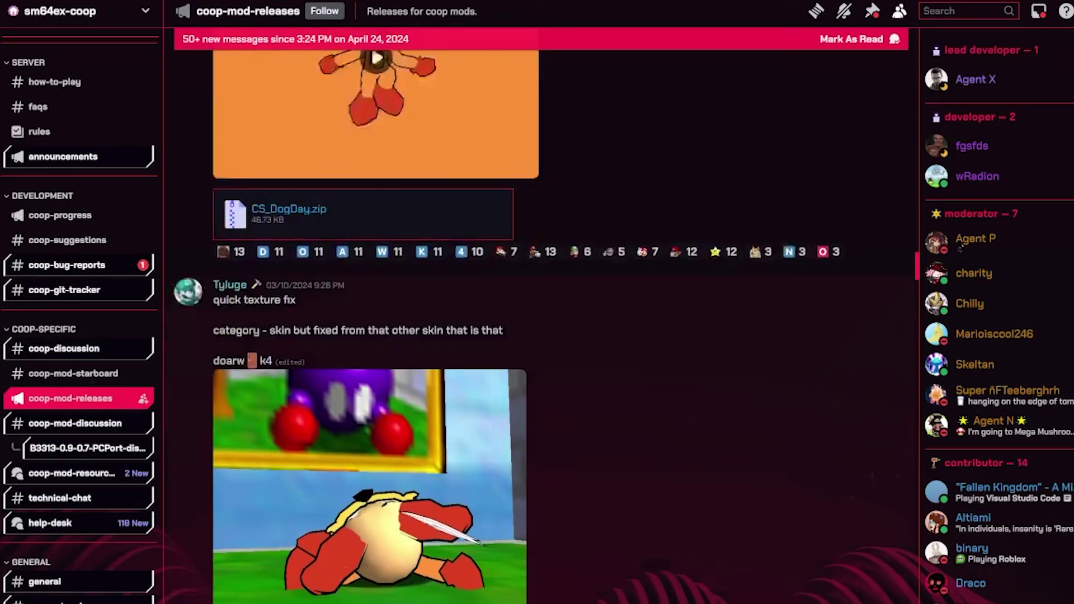
scroll(540, 325, up, 10)
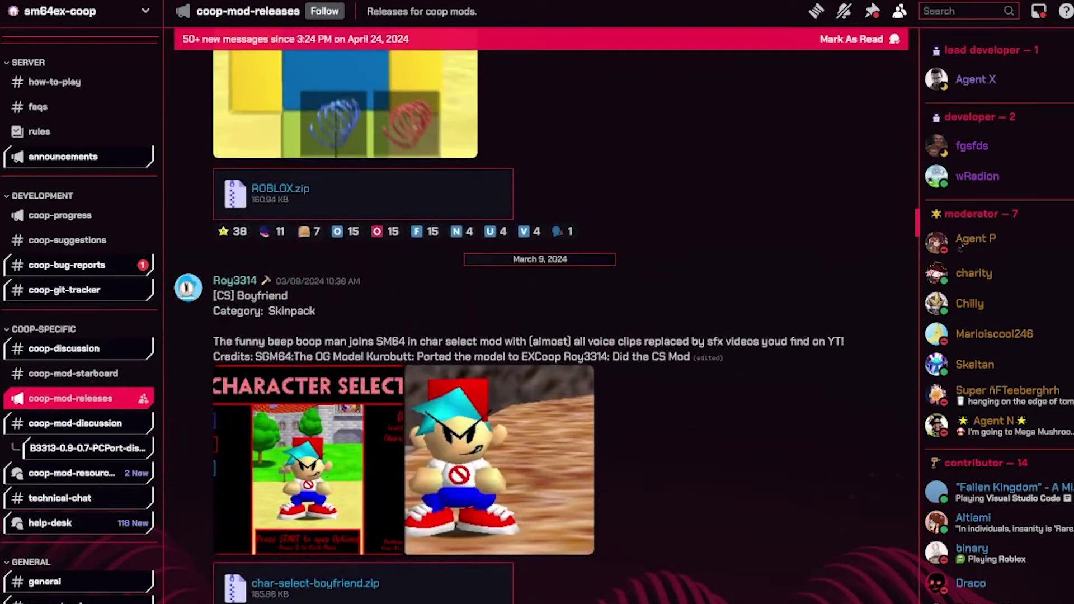
scroll(540, 325, up, 7)
scroll(540, 325, up, 3)
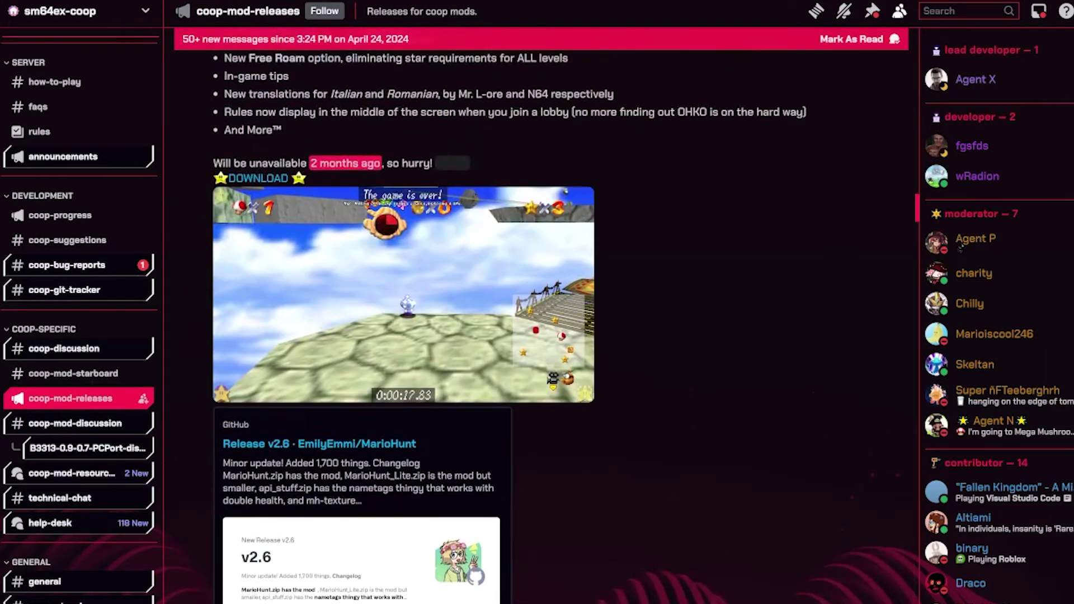
scroll(540, 324, up, 10)
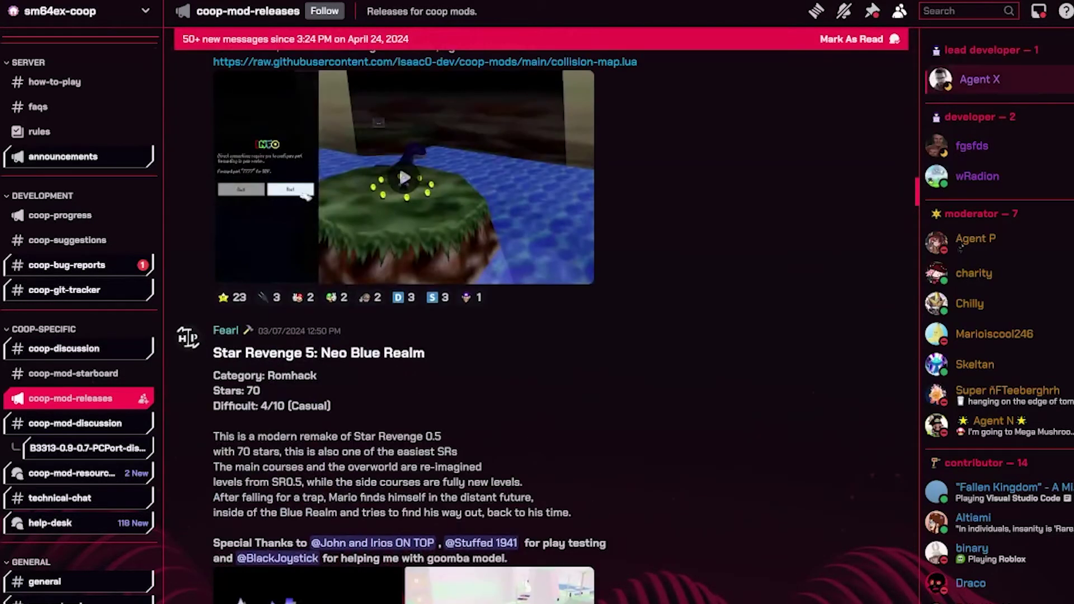
scroll(540, 325, up, 10)
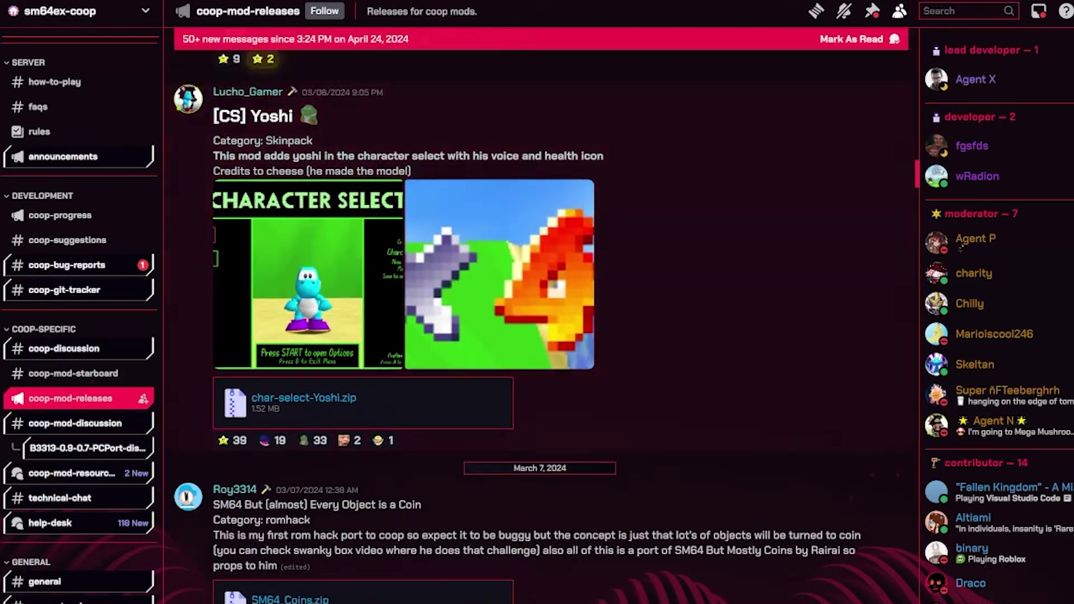
scroll(540, 325, up, 1)
Search the coop-mod-releases channel for 'romhack' and scroll the results.
key(ctrl+f)
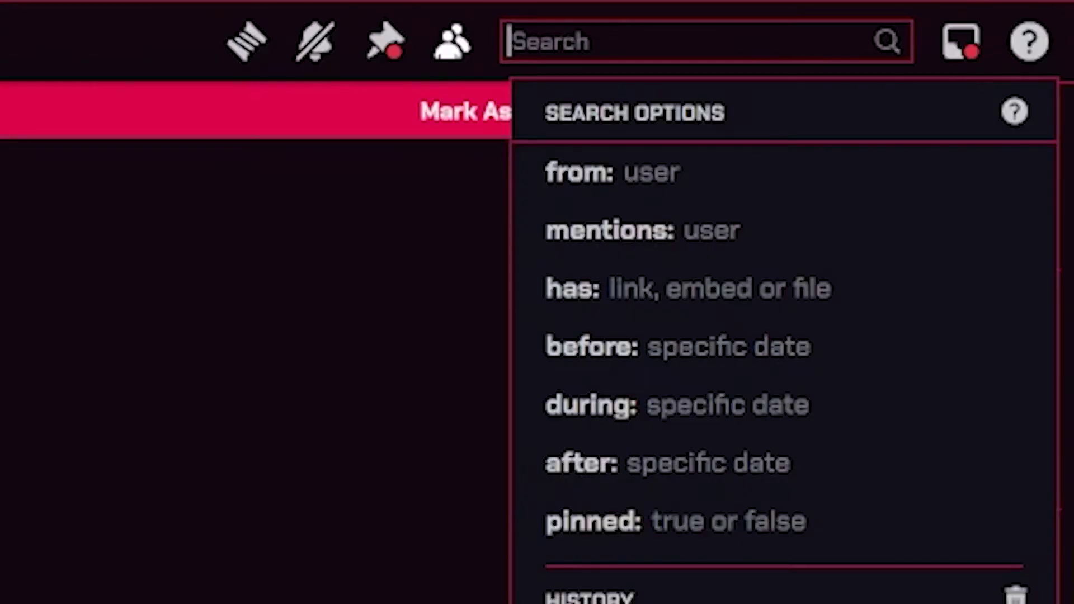
text(in)
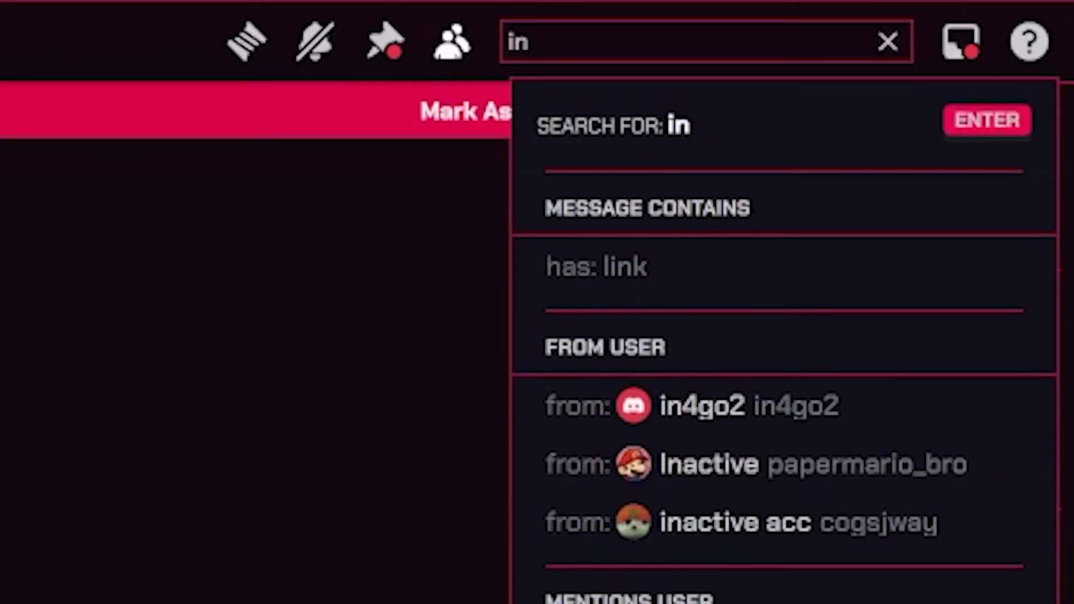
text(:)
key(BackSpace)
key(BackSpace)
key(BackSpace)
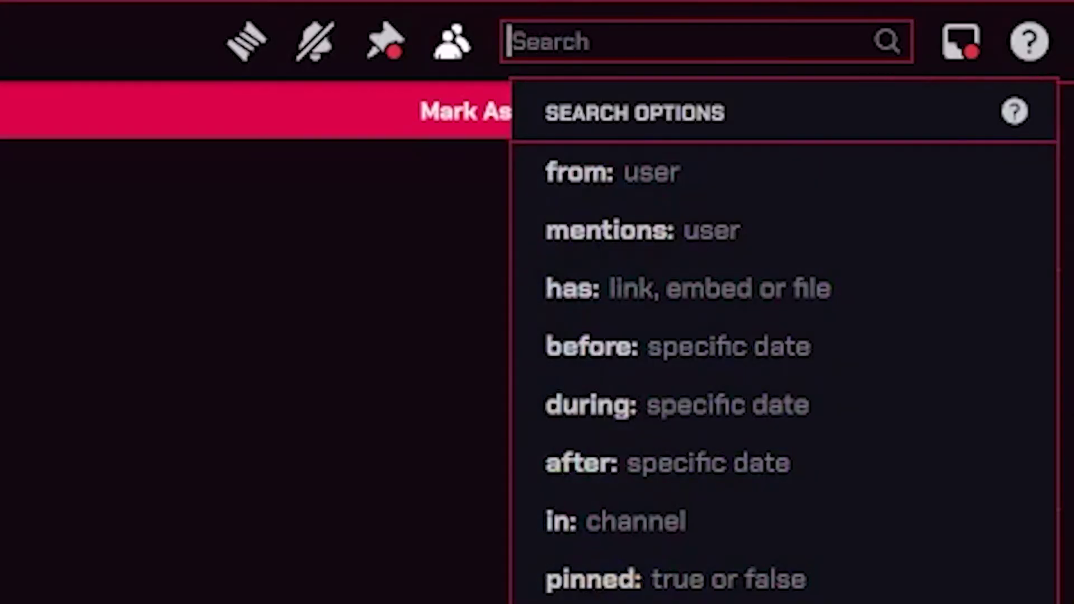
text(in:c)
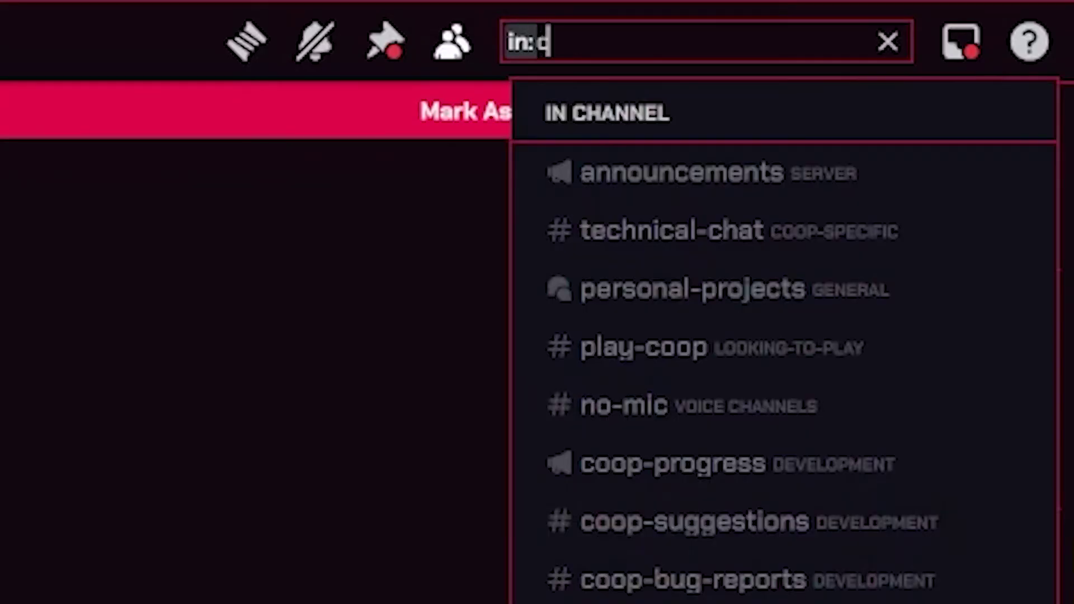
text(oop-mod)
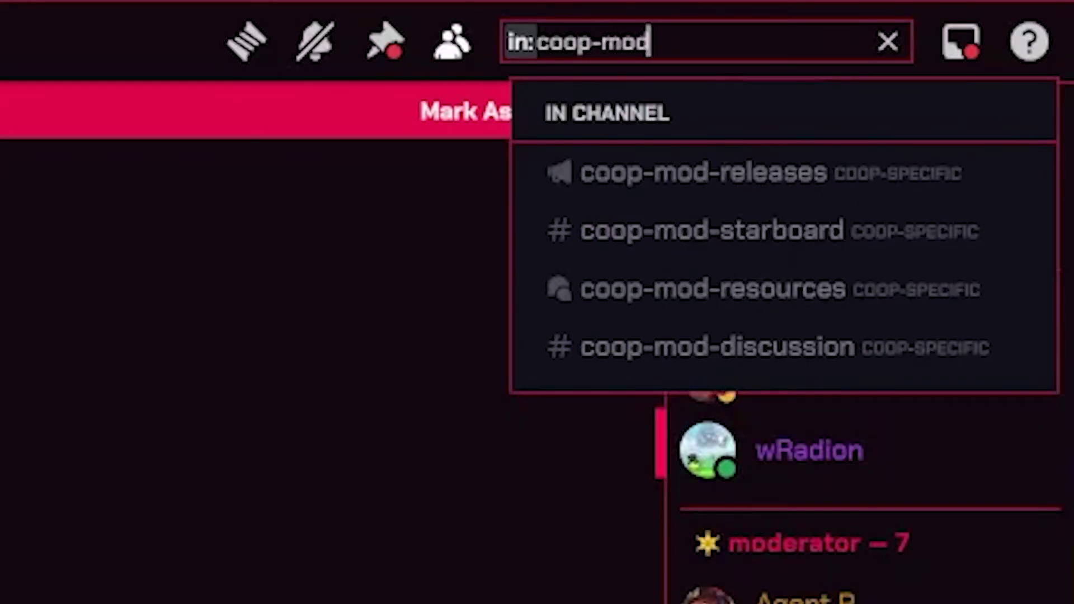
key(Down)
key(Return)
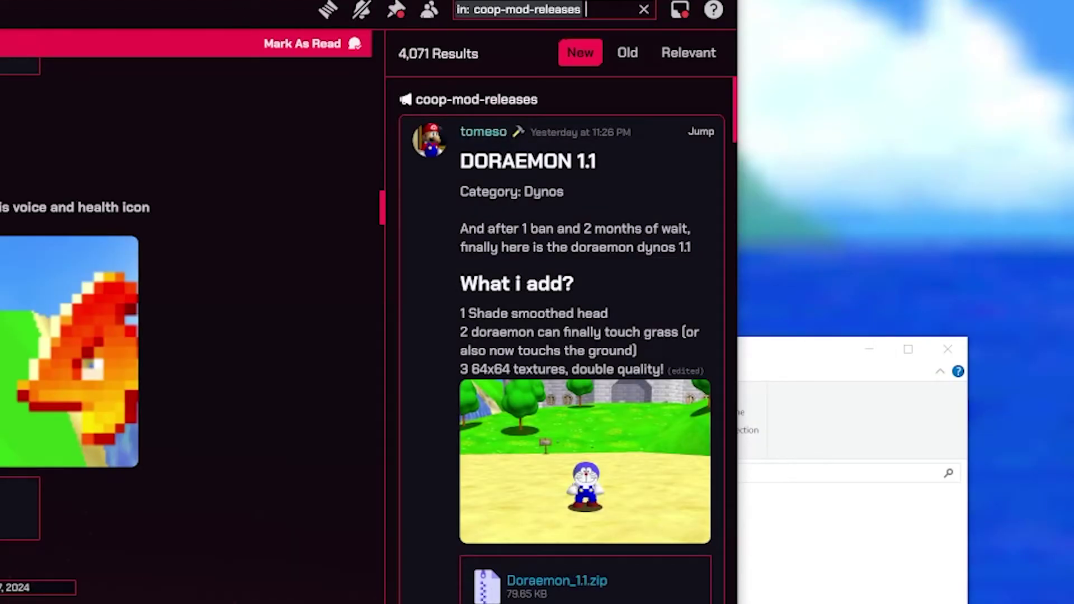
text(romhack)
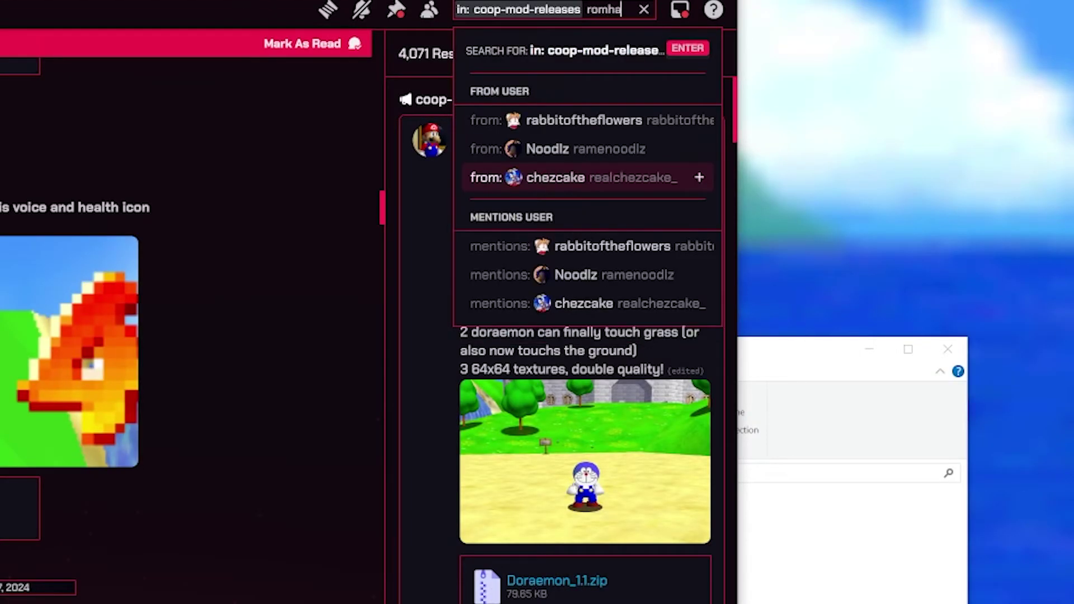
key(Return)
scroll(561, 336, down, 15)
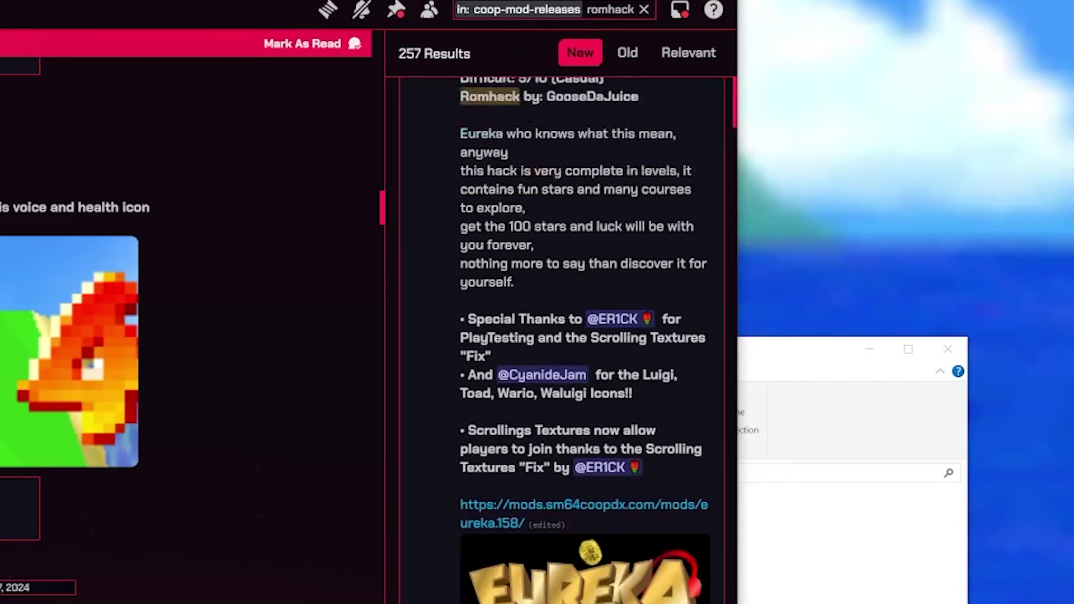
scroll(561, 336, down, 15)
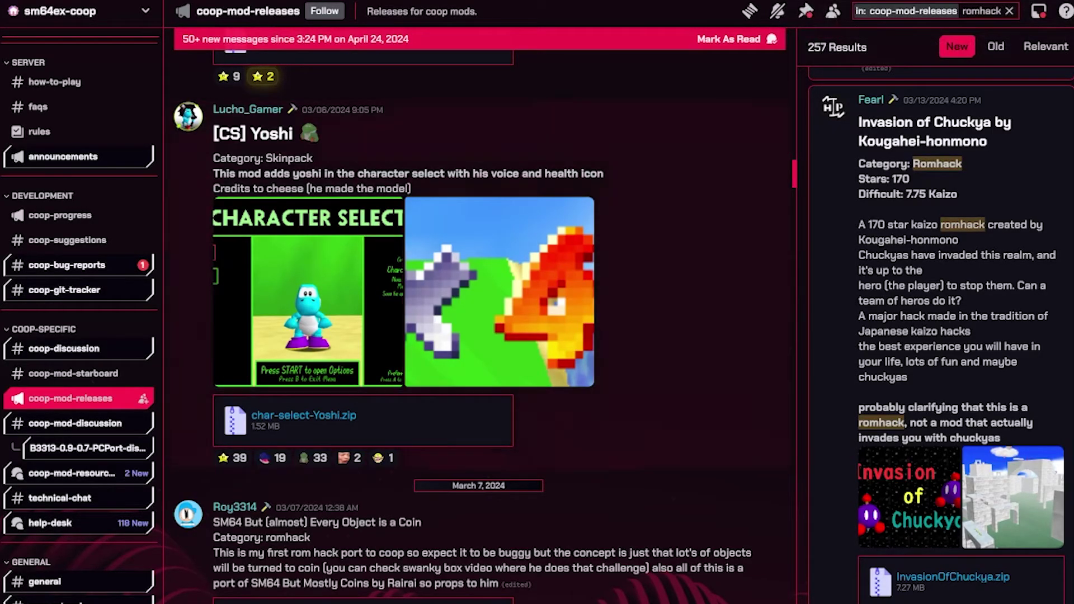
Replace the search term with 'odys' to find the Odyssey Mario's Moveset: Rebirth v1.3 post.
drag(962, 12, 991, 11)
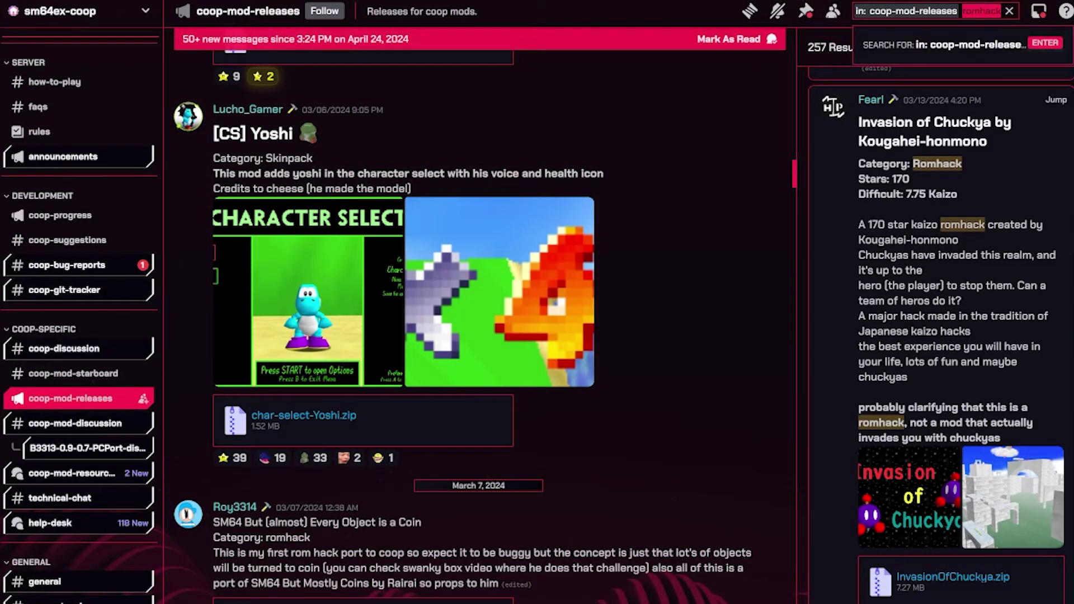
text(odyssey)
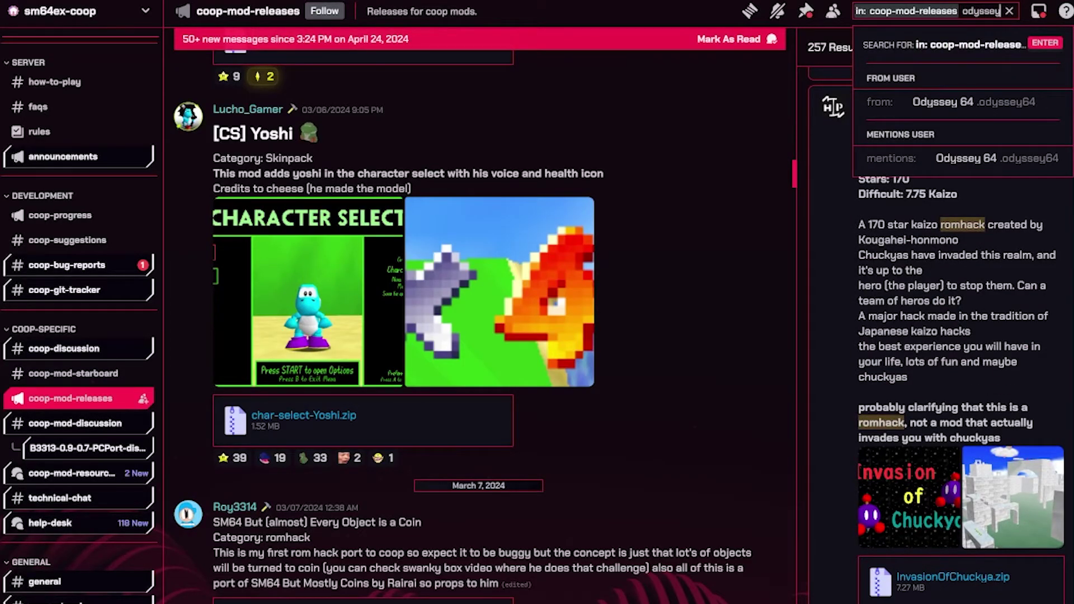
key(Return)
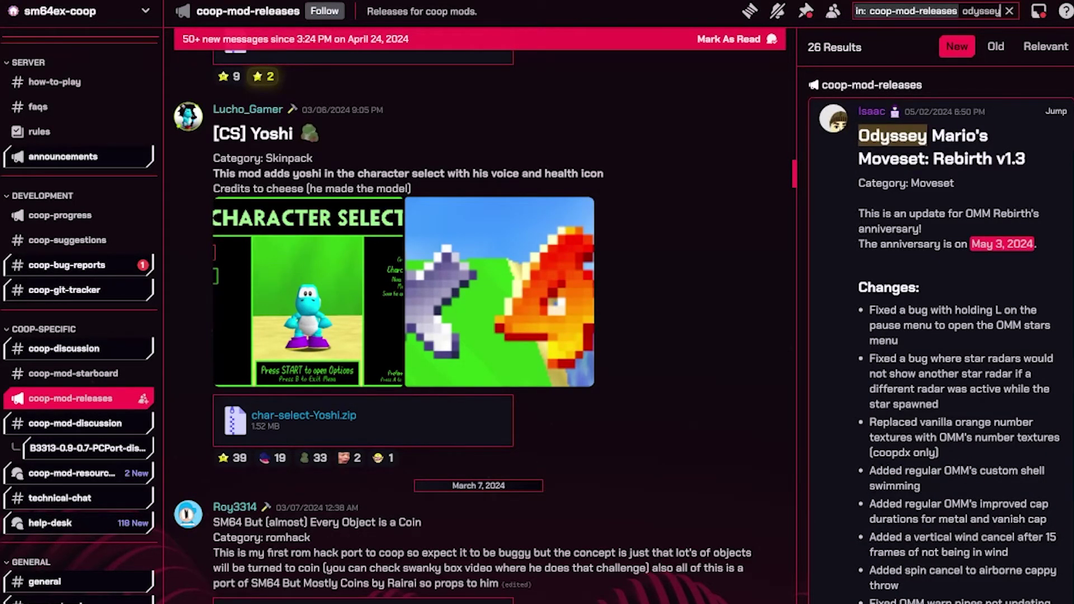
scroll(940, 335, down, 5)
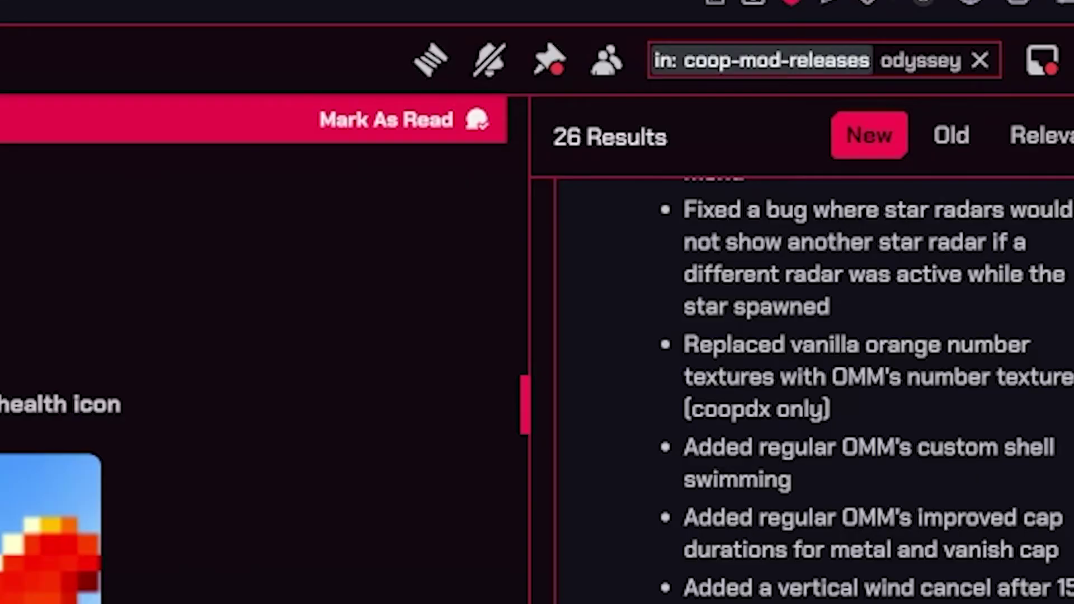
Open InvasionOfChuckya.zip from Opera GX's finished downloads list.
click(1017, 2)
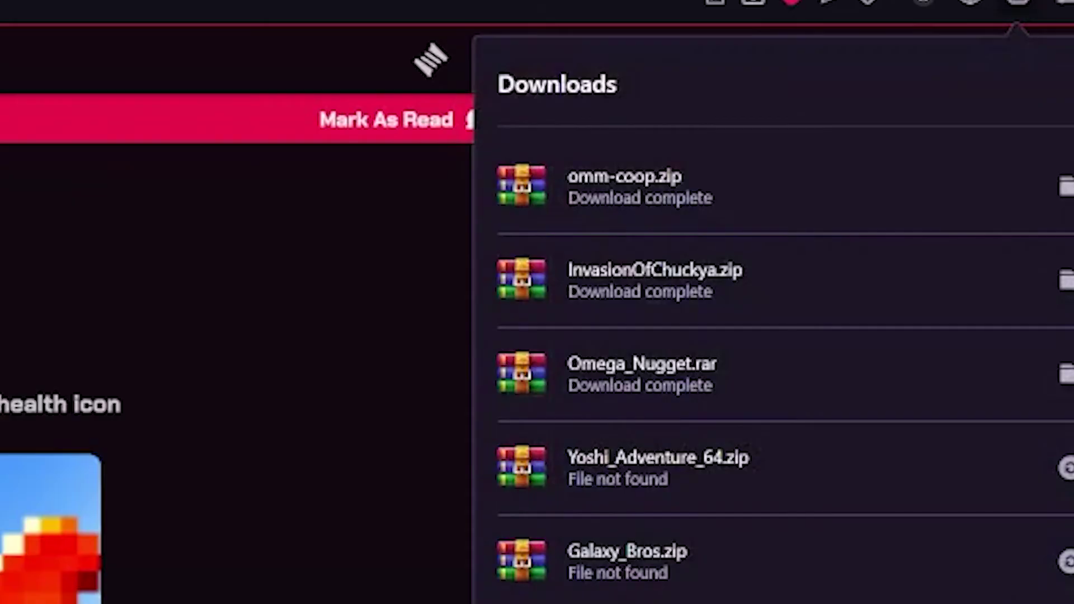
click(708, 281)
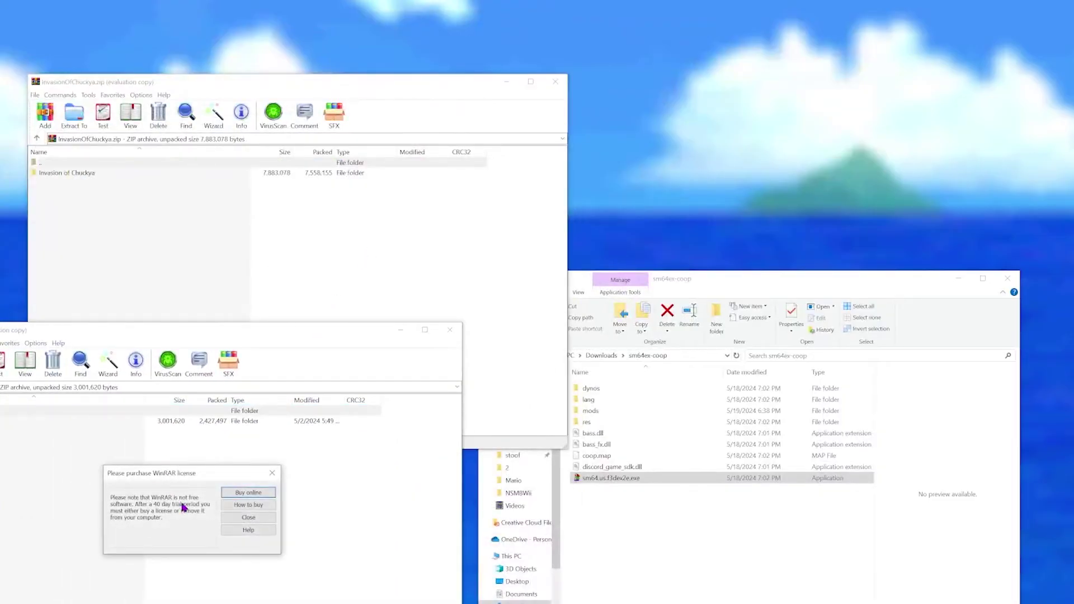
Dismiss the WinRAR reminder, arrange the archive windows, and open the sm64ex-coop mods folder.
click(273, 473)
drag(346, 119, 230, 312)
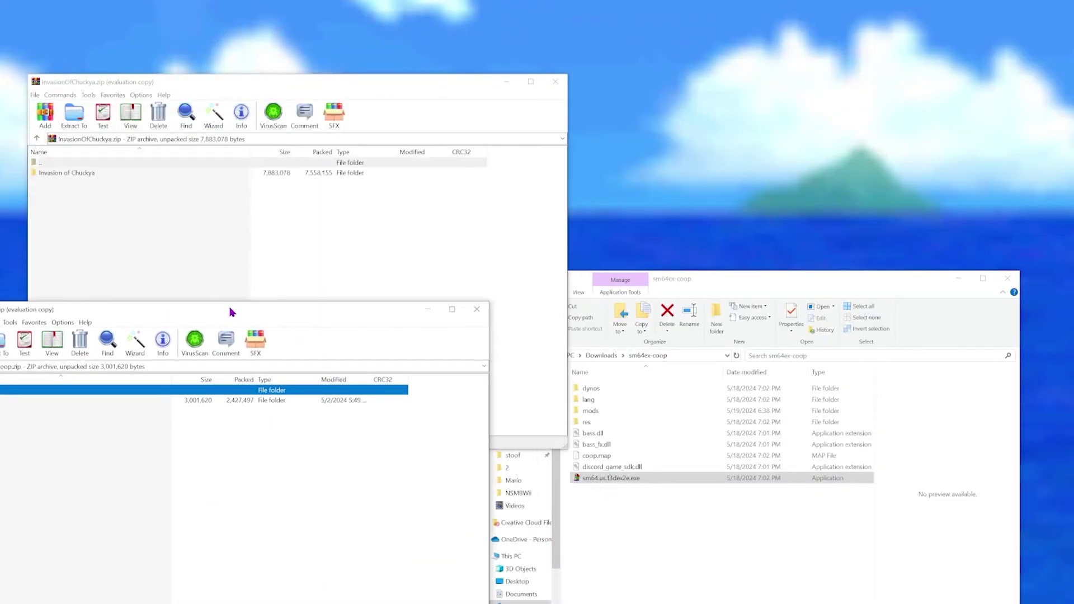
drag(418, 81, 324, 47)
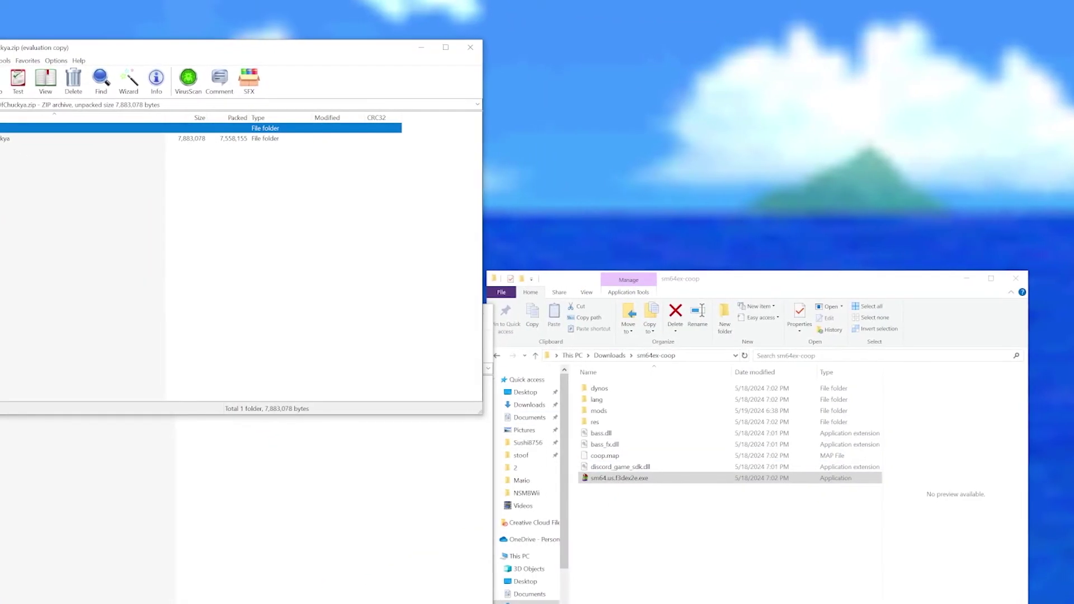
click(682, 521)
click(643, 411)
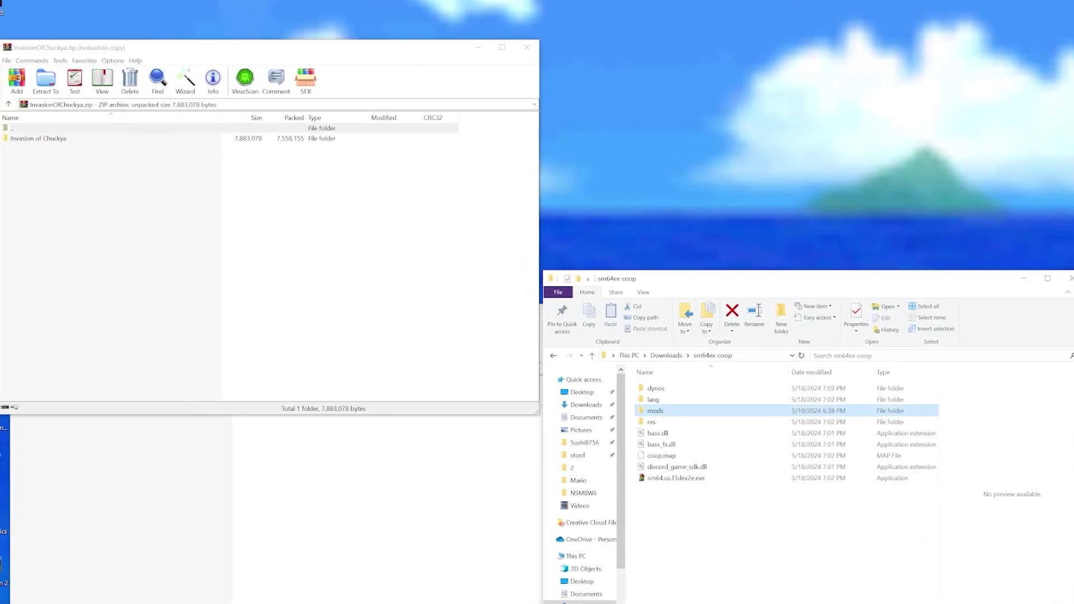
double_click(655, 410)
Extract the omm-coop and Invasion of Chuckya folders into the mods folder.
click(481, 458)
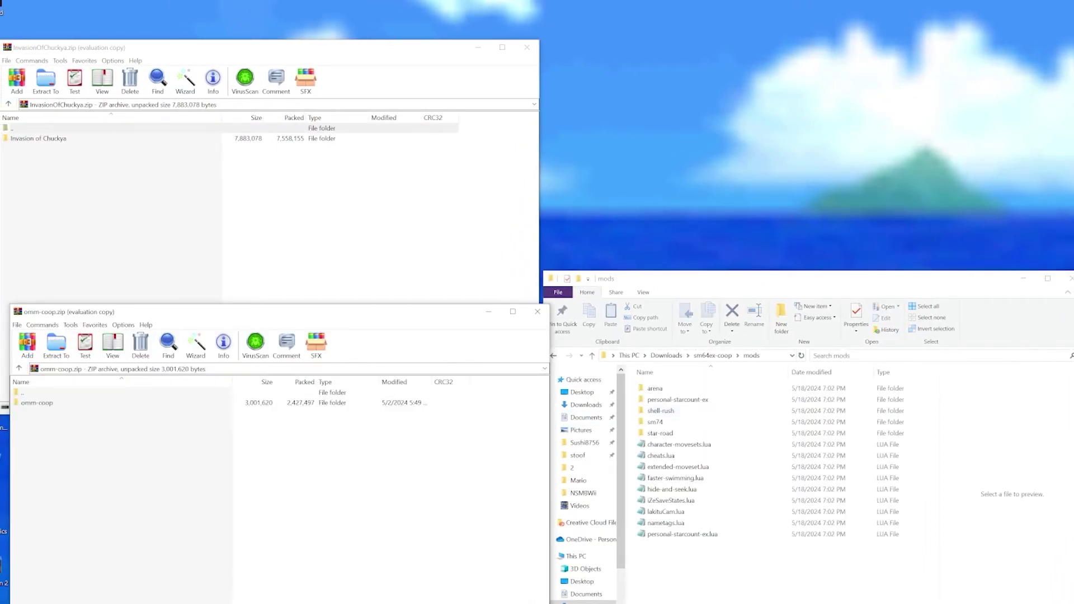
click(36, 402)
drag(37, 403, 727, 475)
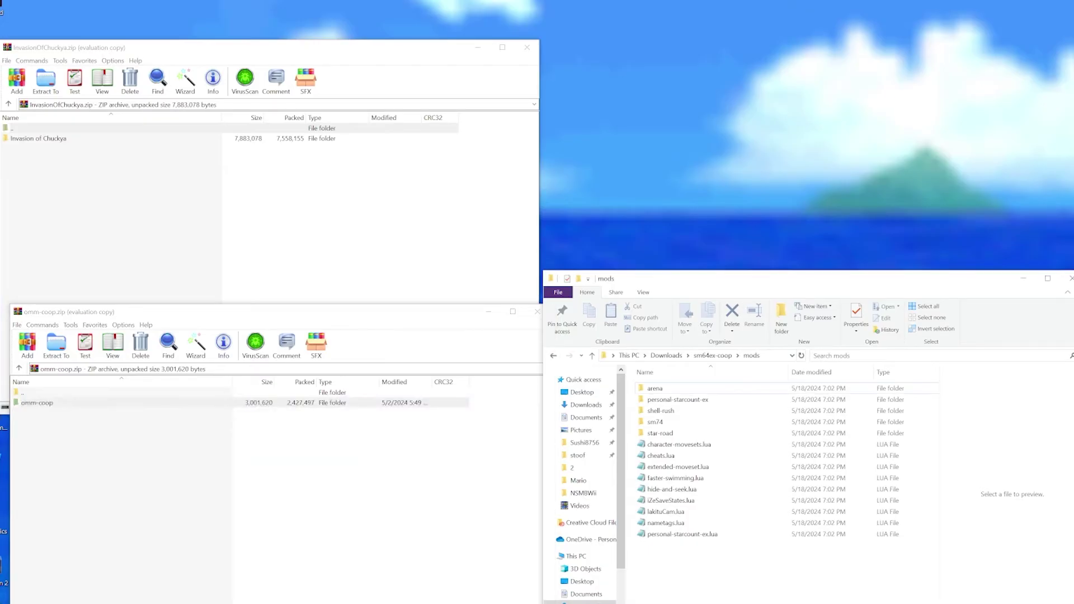
click(38, 139)
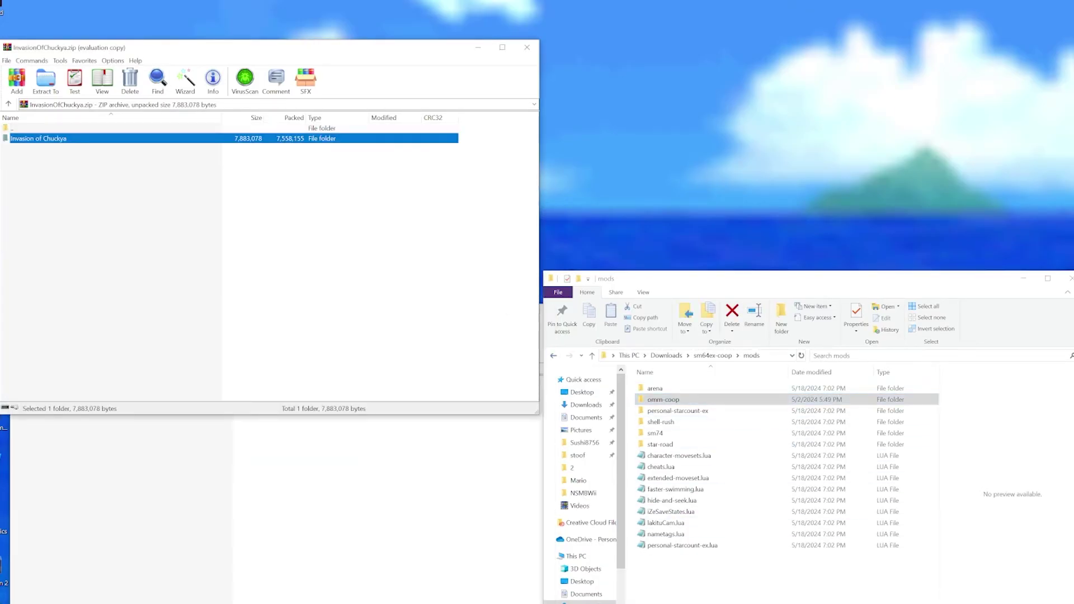
drag(38, 138, 727, 475)
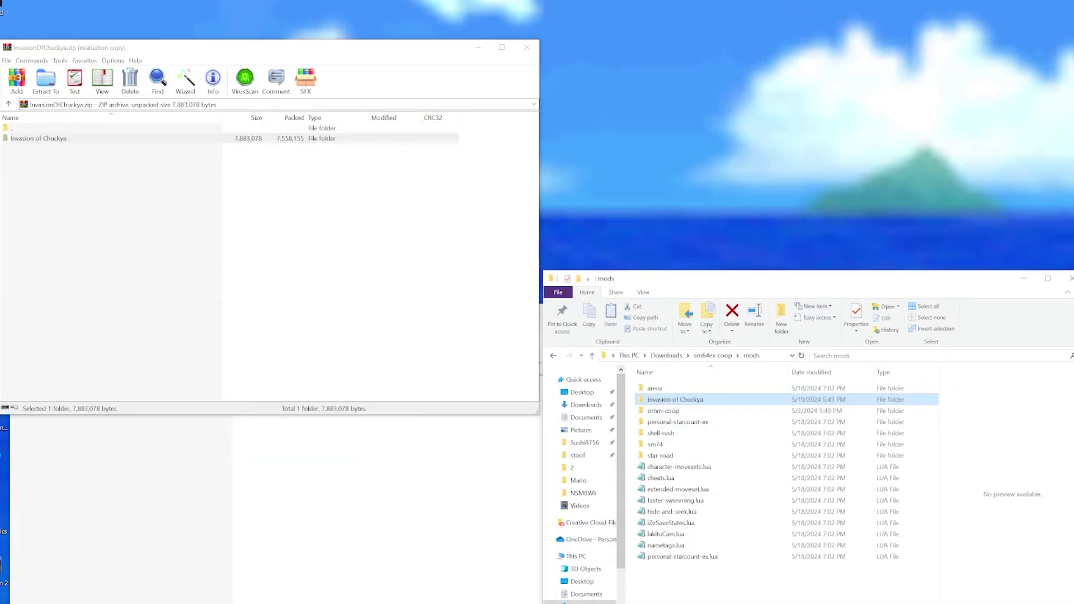
Close both WinRAR archives and return to the sm64ex-coop folder.
click(336, 252)
click(527, 48)
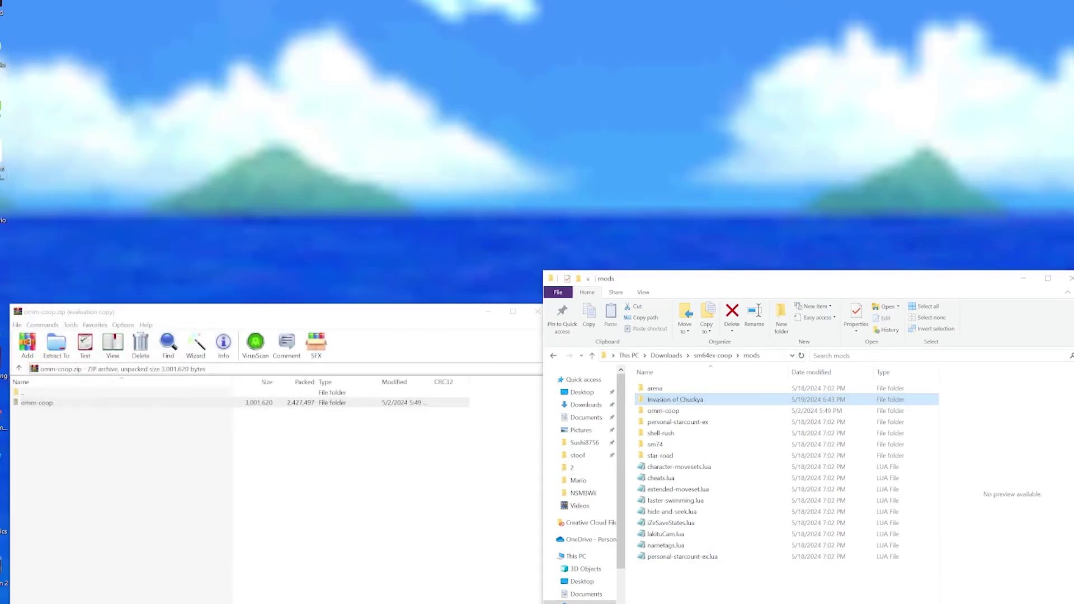
click(481, 475)
click(543, 312)
click(713, 356)
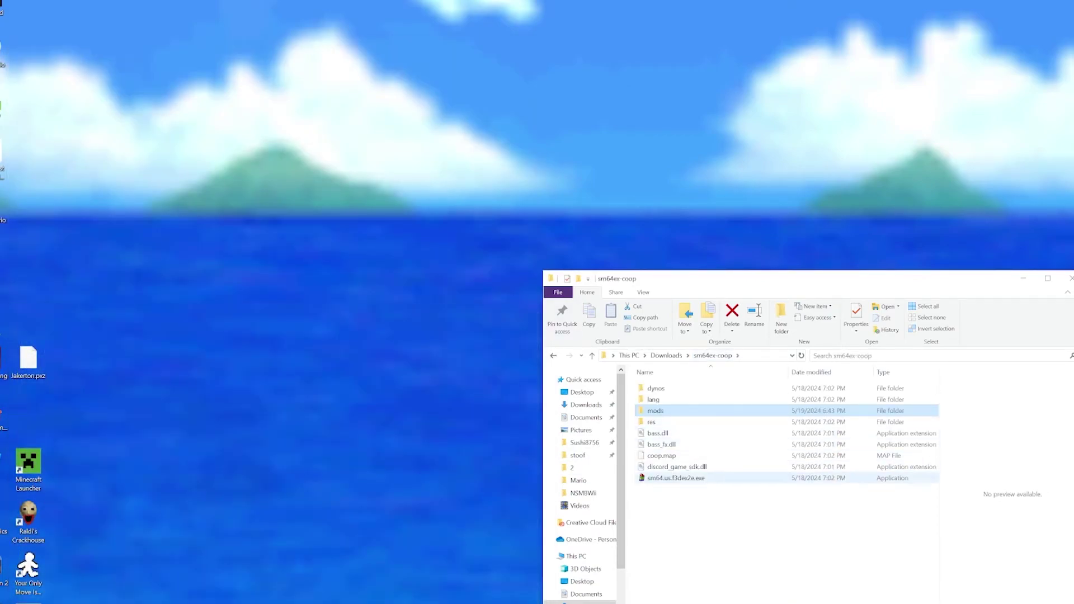
Launch sm64ex-coop and enable the OMM Rebirth 1.3 mod in the host menu.
double_click(677, 478)
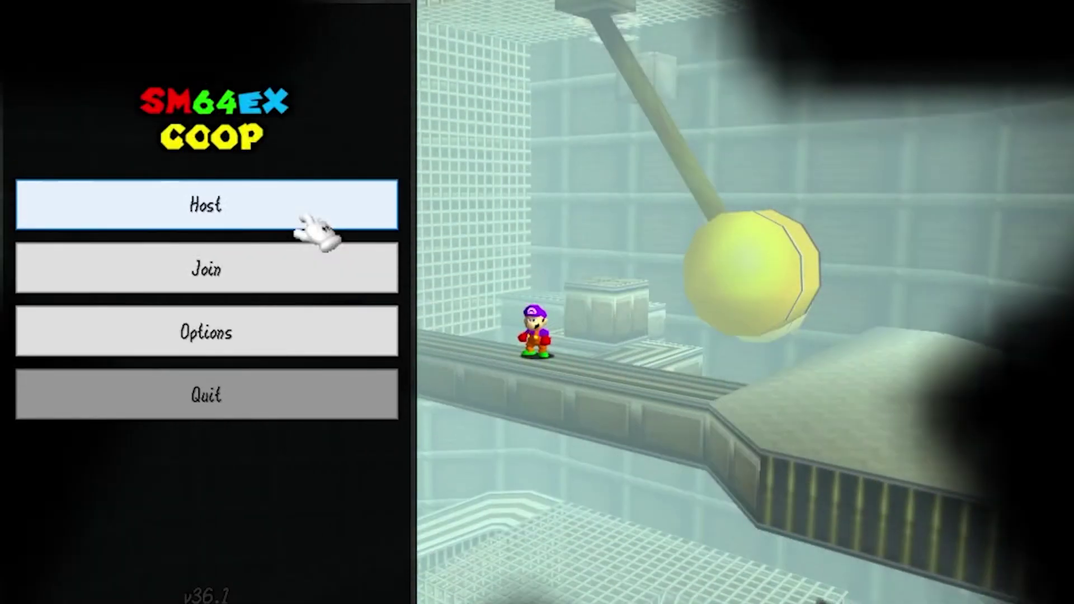
click(372, 221)
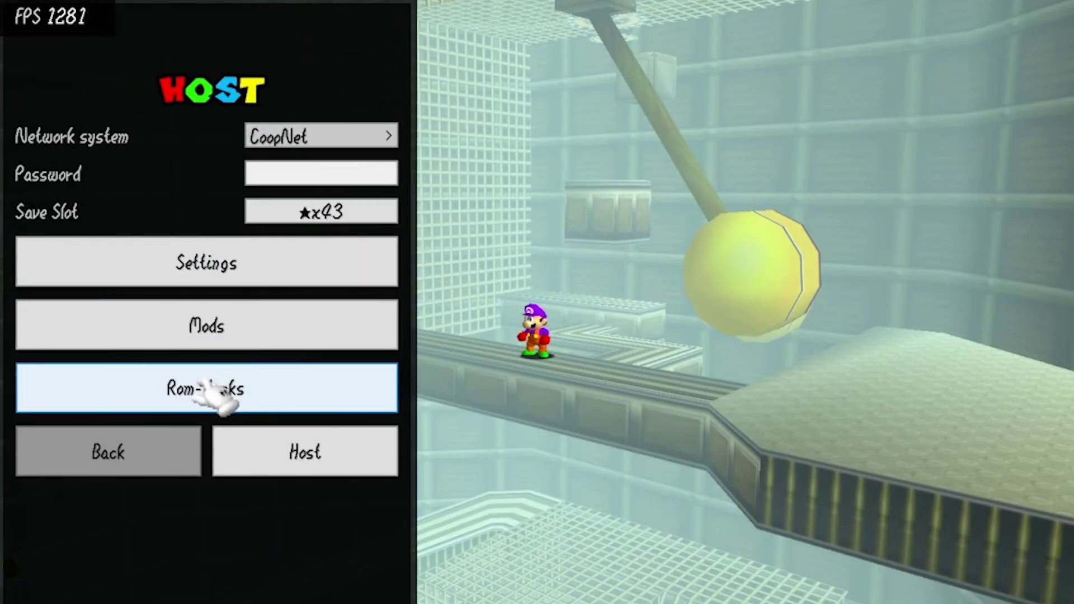
click(315, 346)
mouse_move(45, 408)
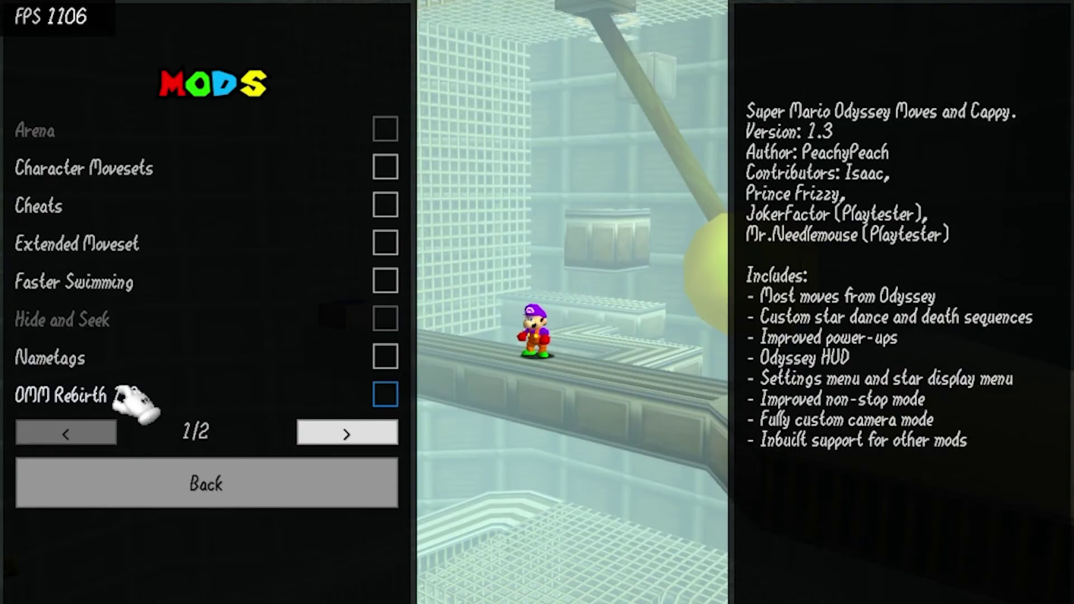
click(160, 398)
Enable the Invasion of Chuckya romhack under Rom-Hacks and start hosting.
click(299, 488)
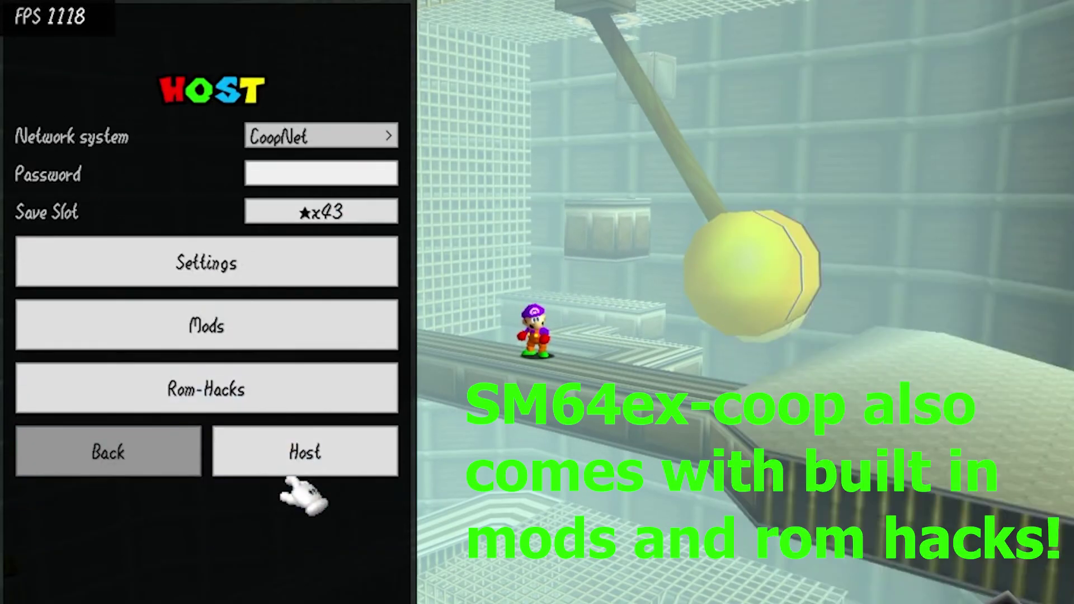
click(300, 386)
mouse_move(114, 312)
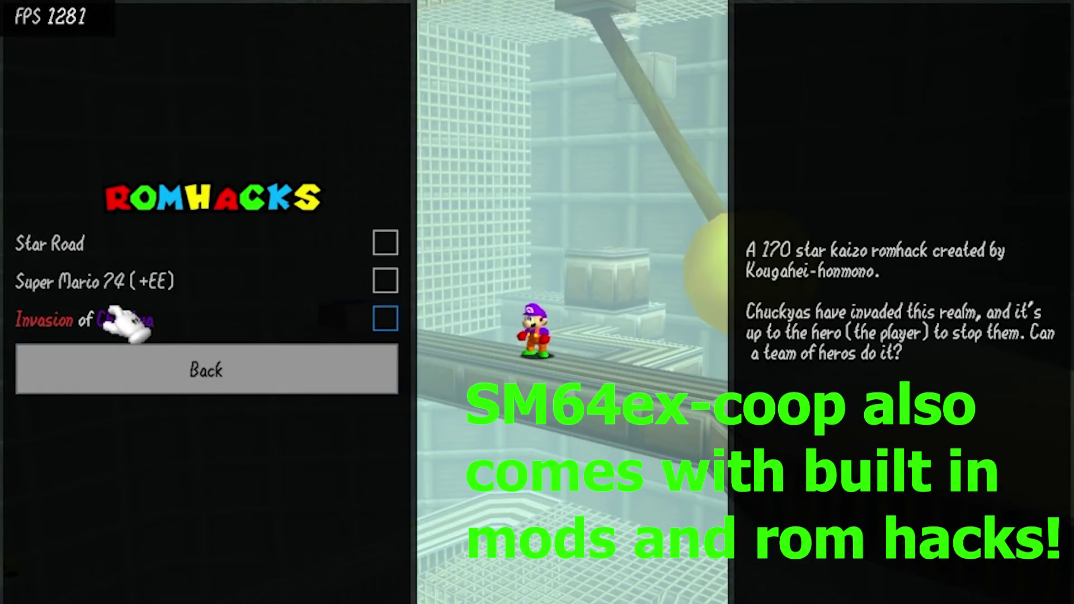
click(191, 316)
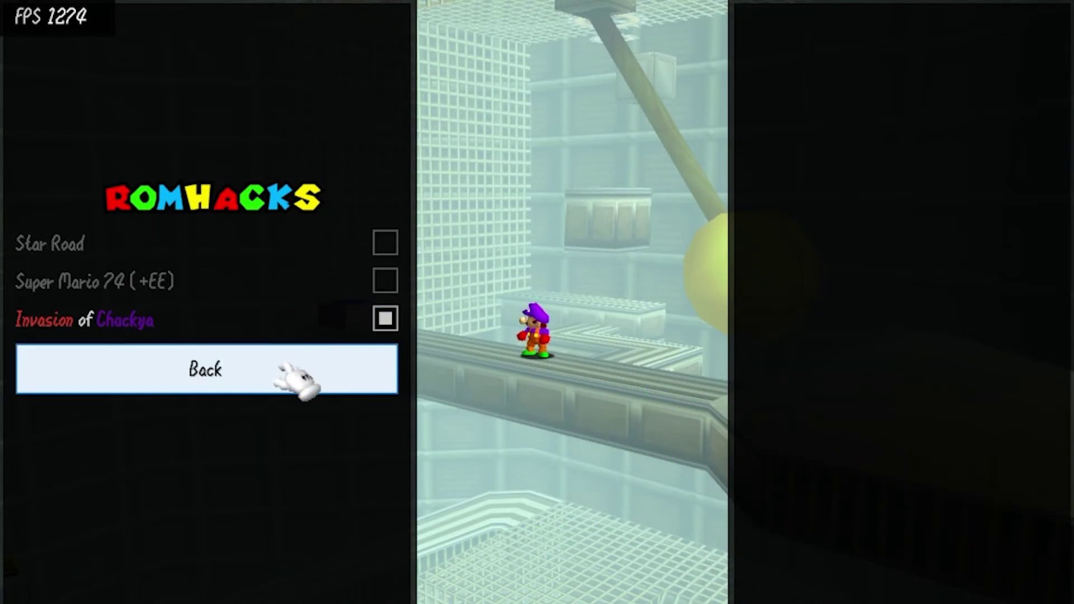
click(296, 381)
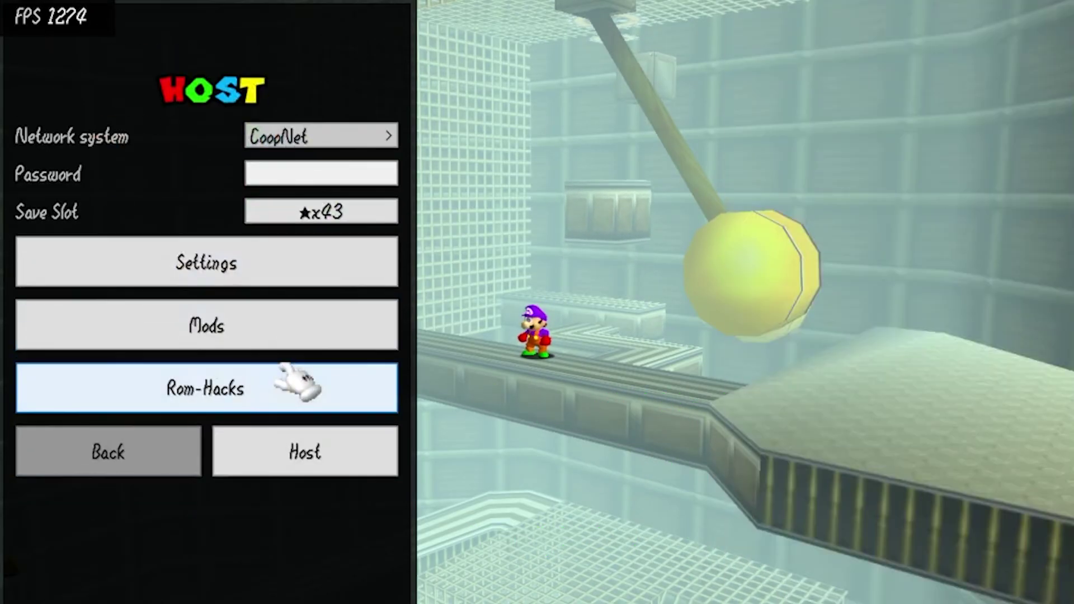
click(308, 473)
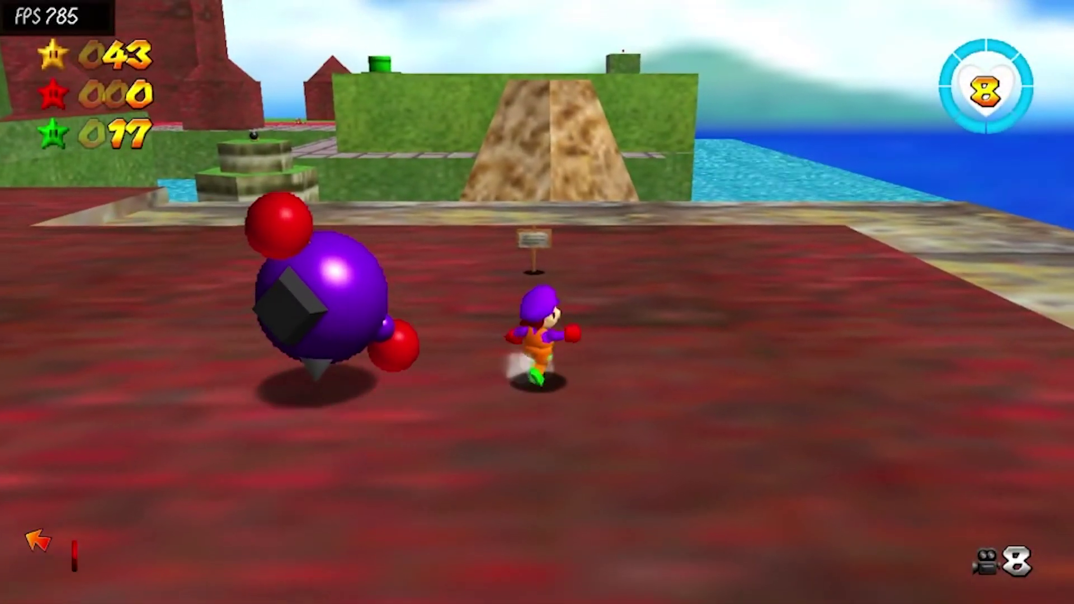
Run Mario around the red platform and stone ledge, then throw the purple Bob-omb King.
key(a)
key(w)
key(d)
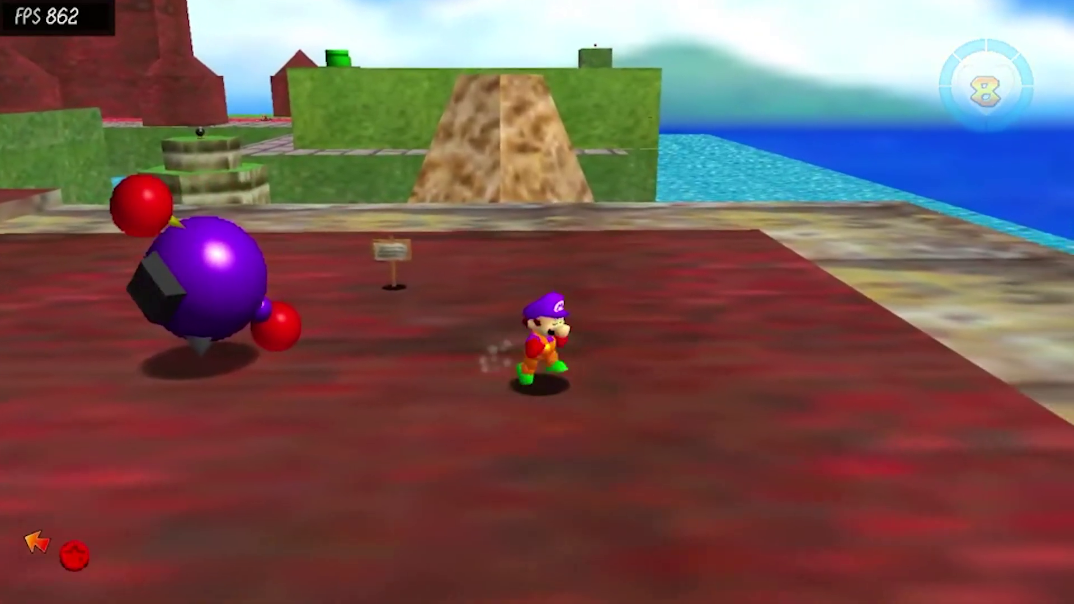
key(s)
key(a)
key(s)
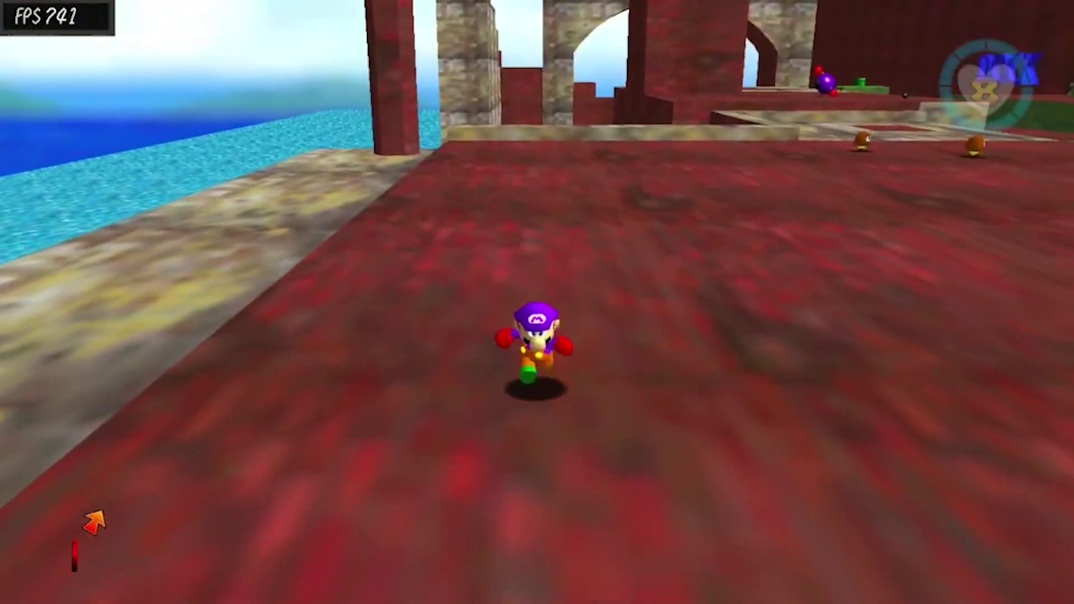
key(d)
key(w)
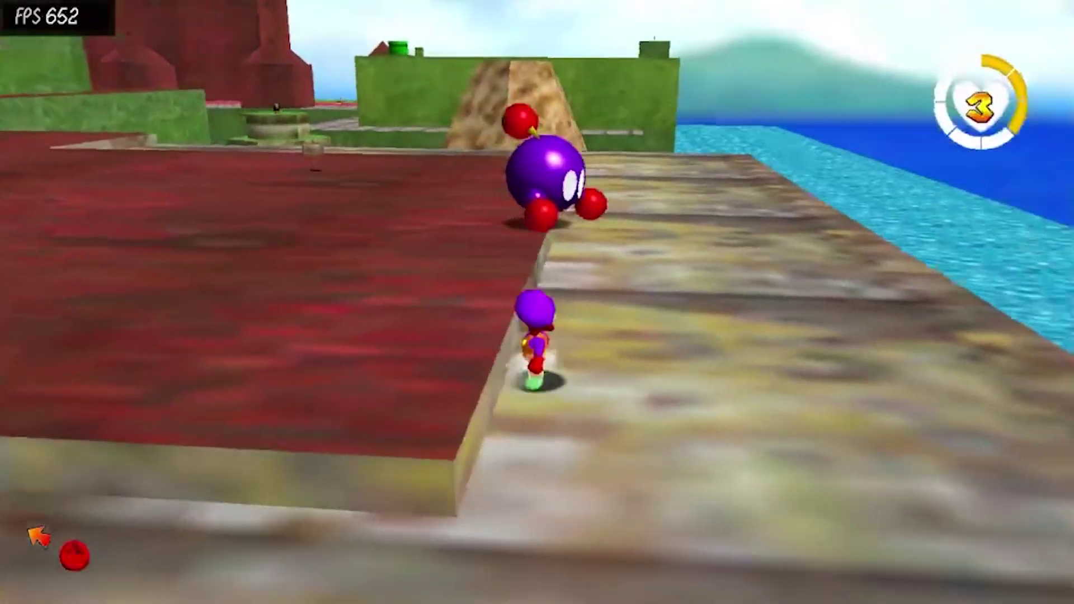
key(w)
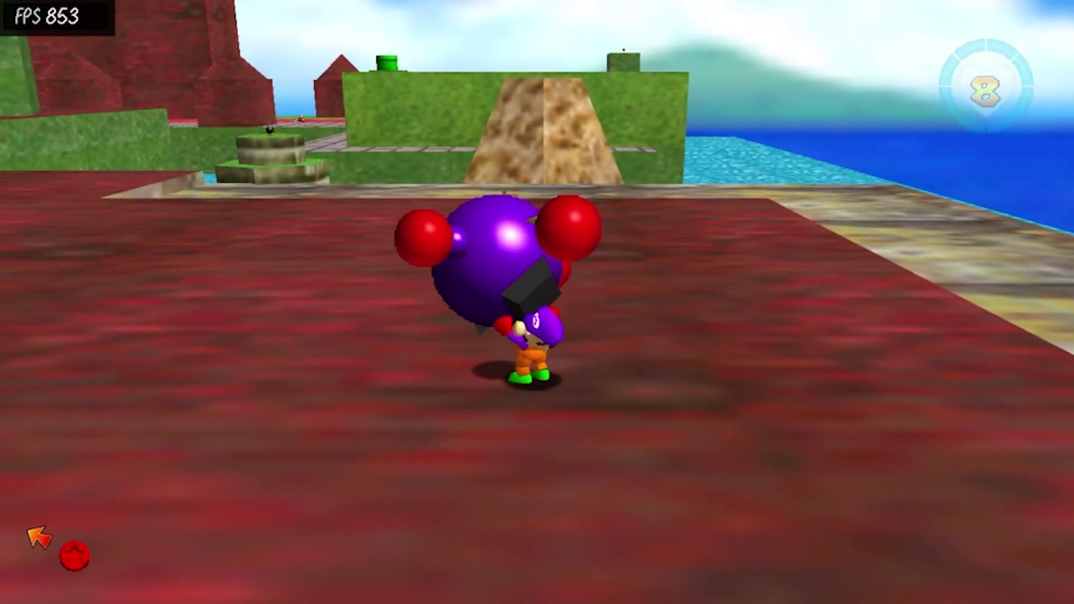
key(comma)
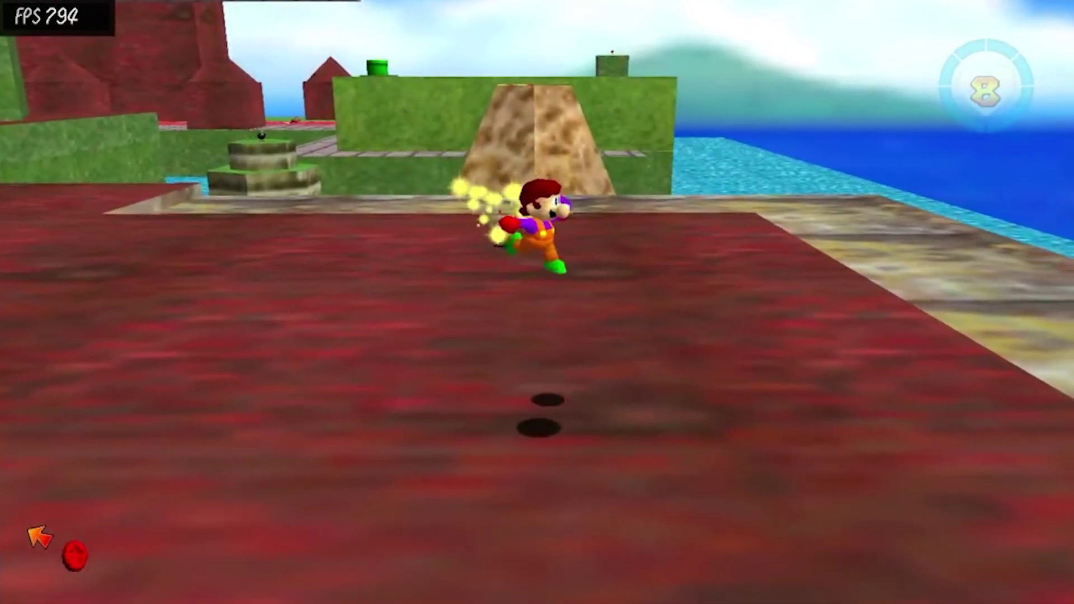
Pause, enable the Omega Nugget DynOS pack, and resume play.
key(Escape)
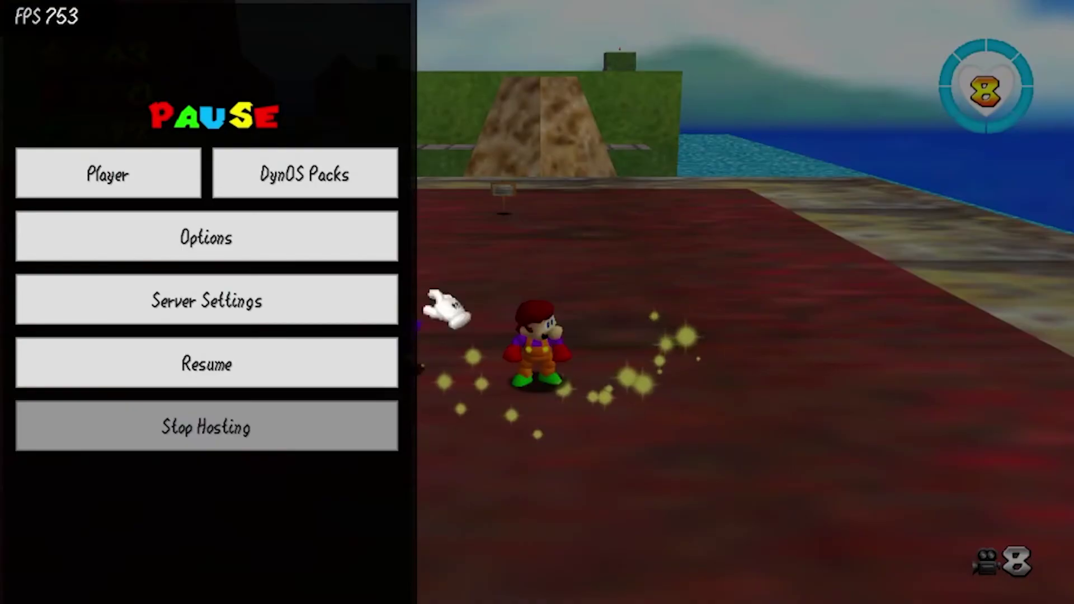
click(304, 173)
click(259, 292)
click(307, 336)
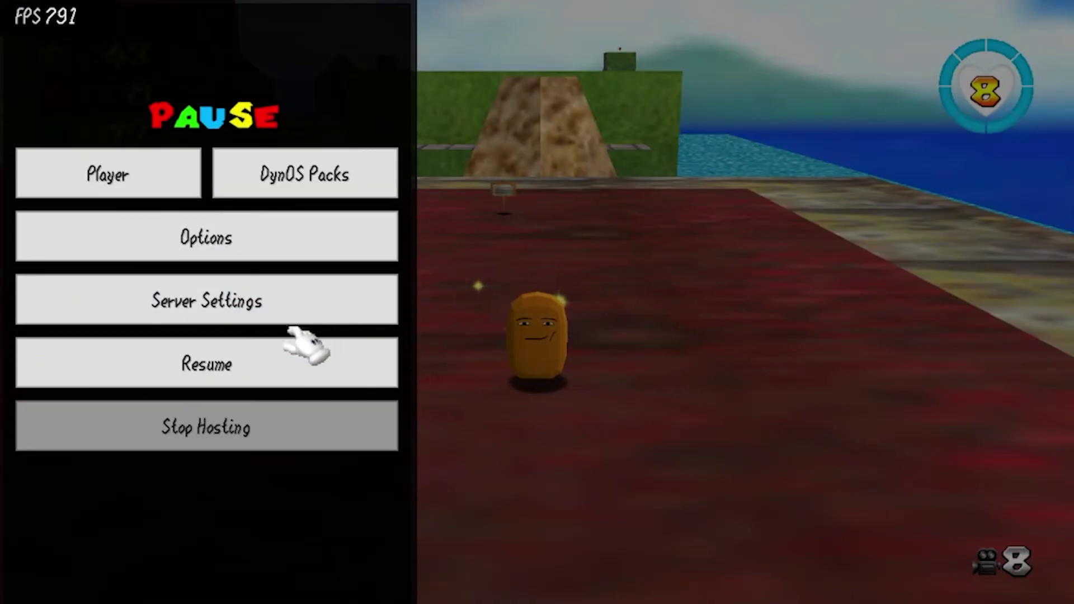
click(254, 364)
Move and jump as the nugget character, throwing the cap twice.
key(space)
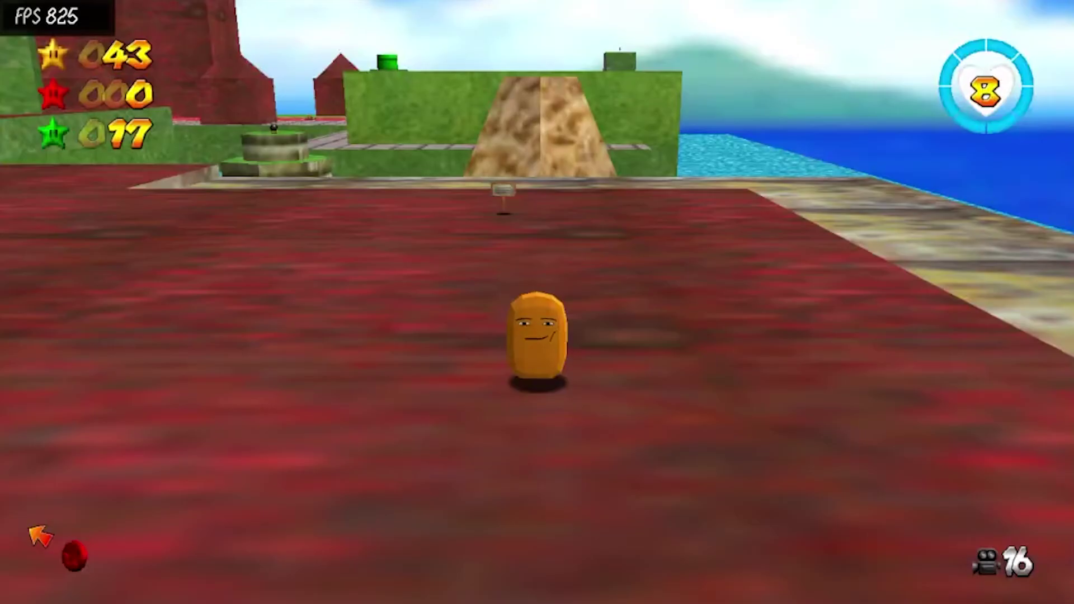
key(l)
key(i)
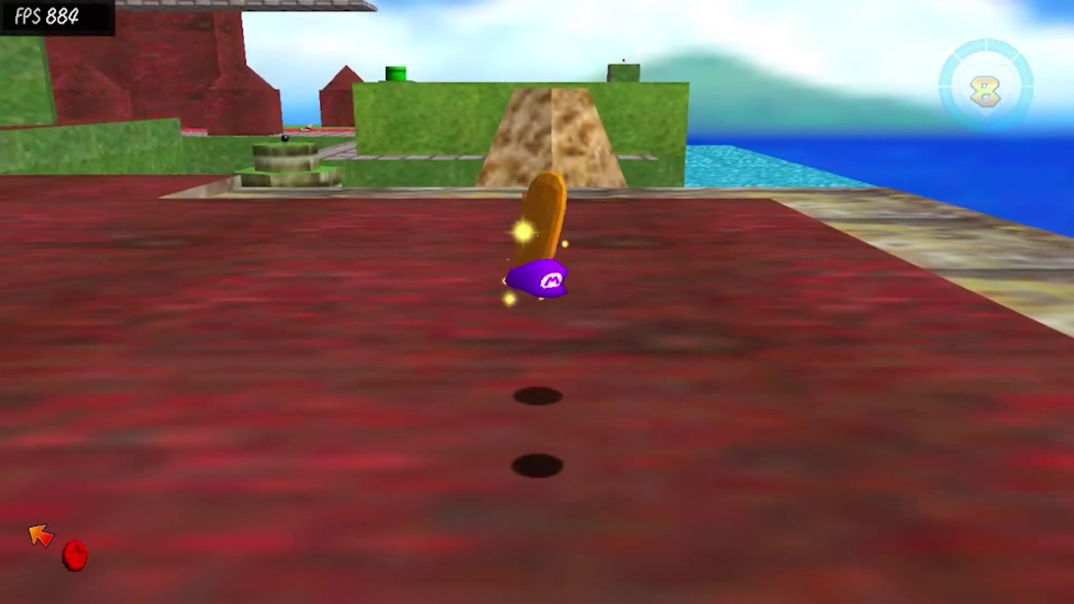
key(i)
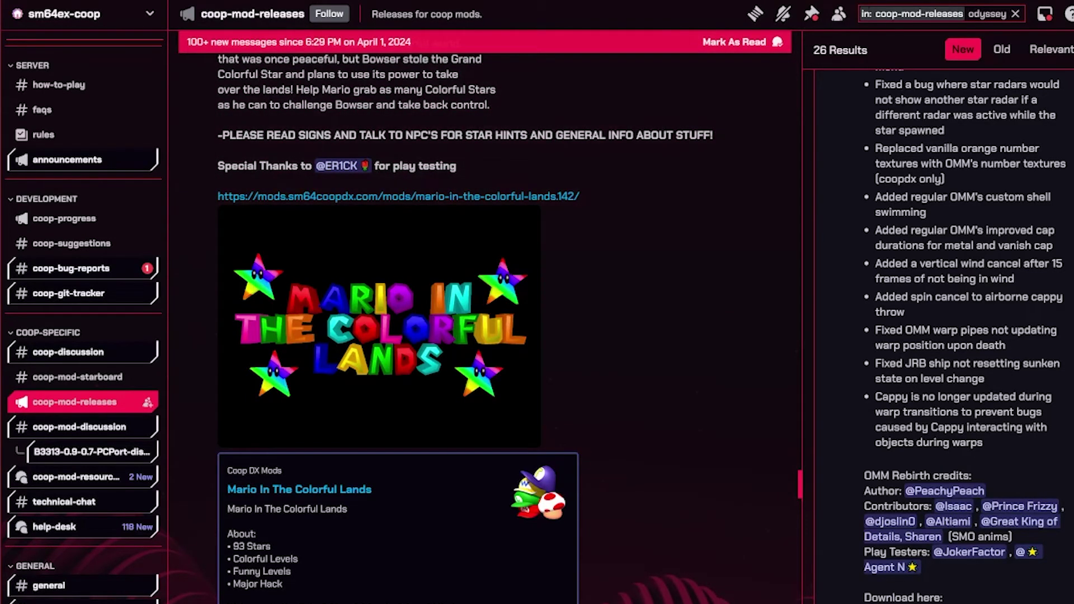
Replace the search term with 'luigis mension 64' and scroll through the results.
double_click(988, 14)
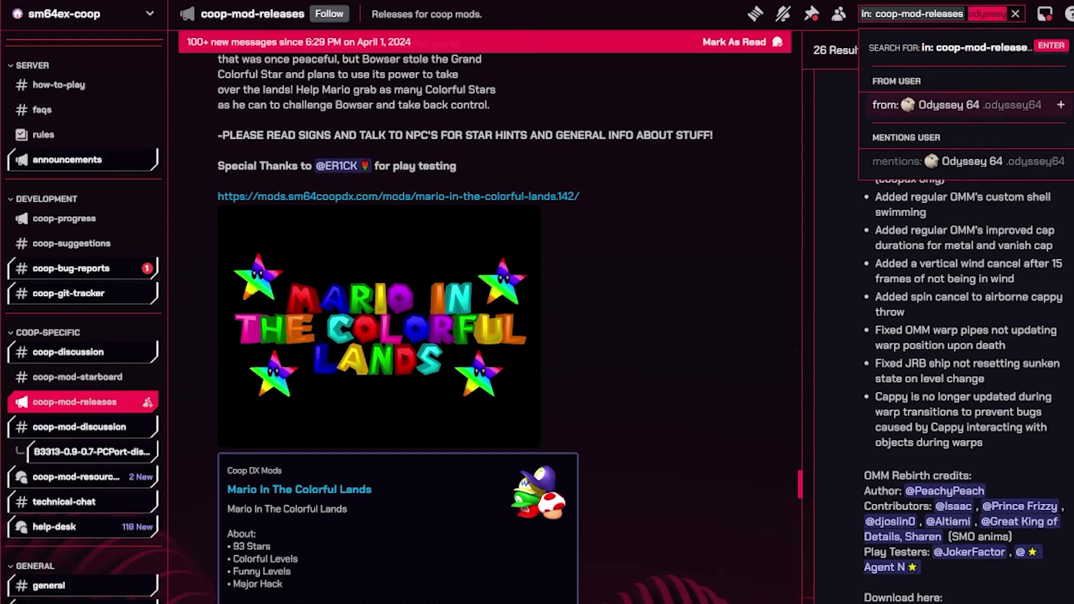
text(luig)
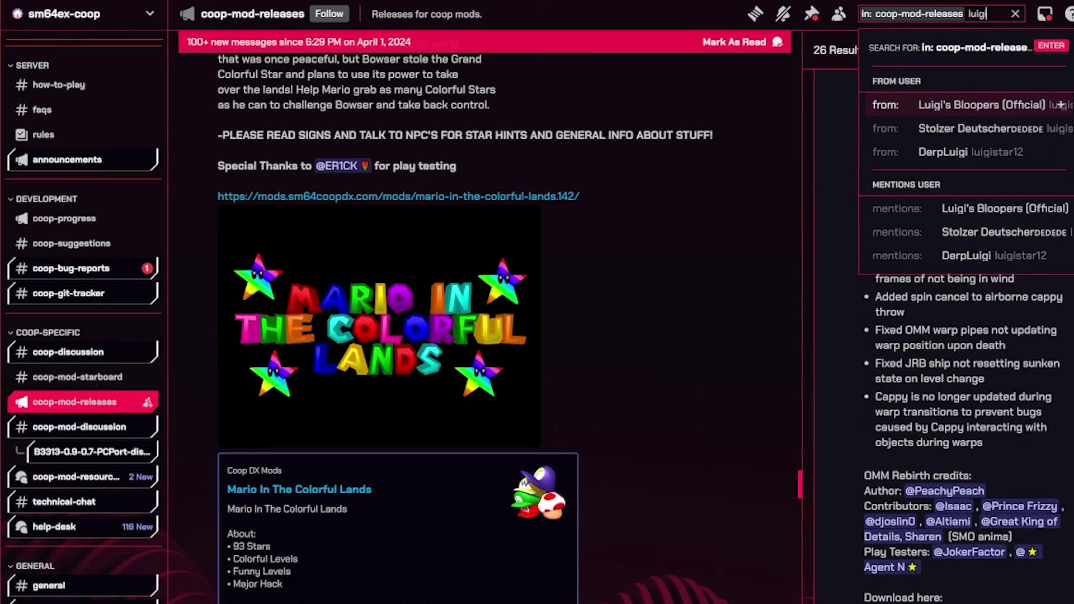
text(is mension 64)
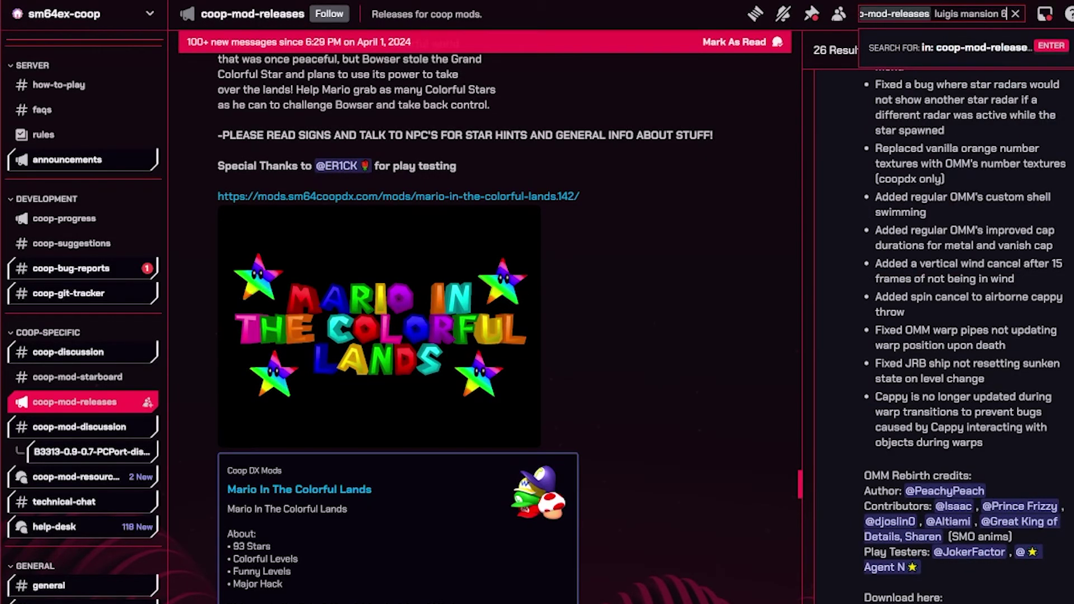
key(Return)
scroll(943, 335, down, 10)
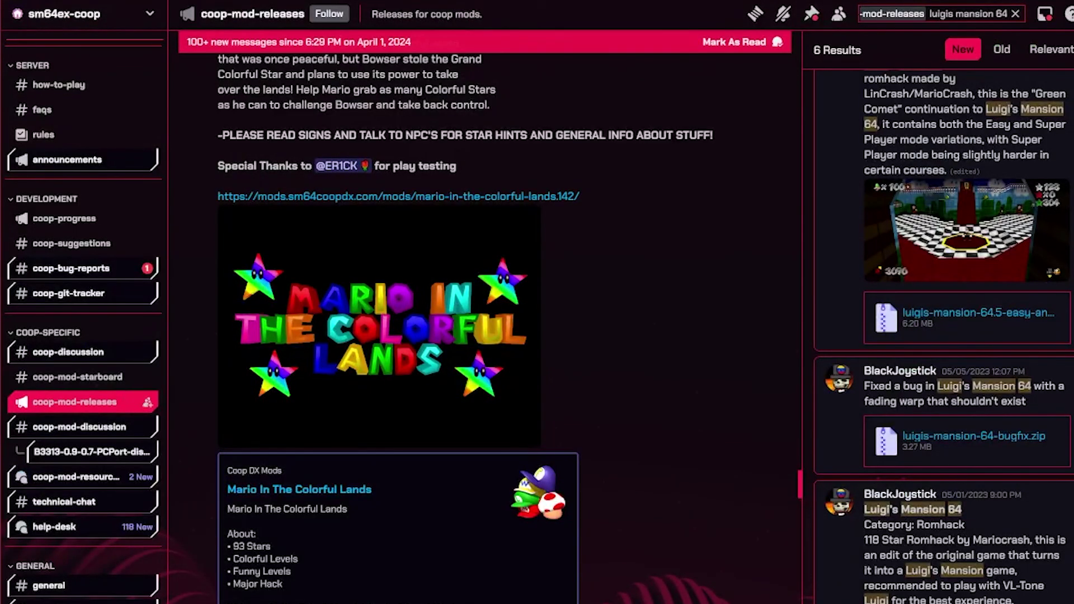
Close the search suggestions and switch to another server's #general channel.
click(1005, 14)
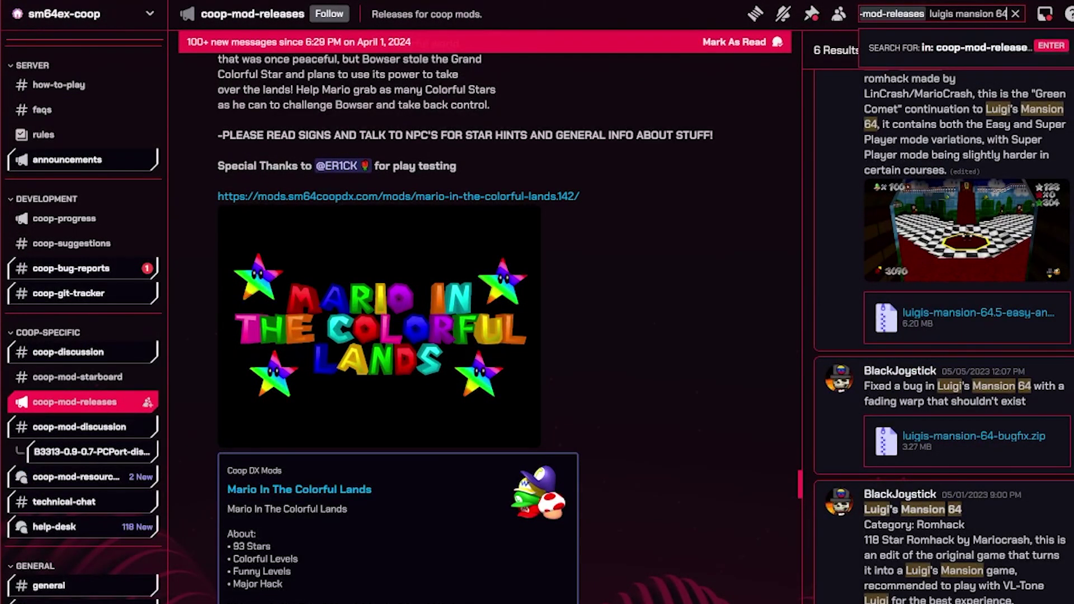
click(0, 557)
key(ctrl+alt+Down)
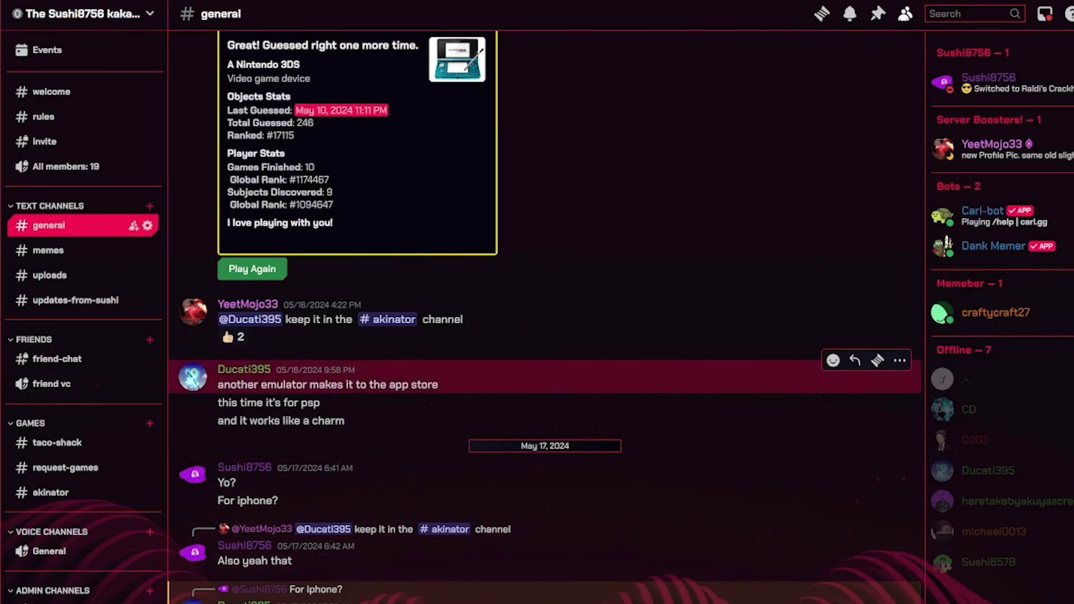
Open #uploads and browse older YouTube announcements, including normal_mario_intro.mp4 and the Raldi's Crackhouse lap stream.
click(61, 275)
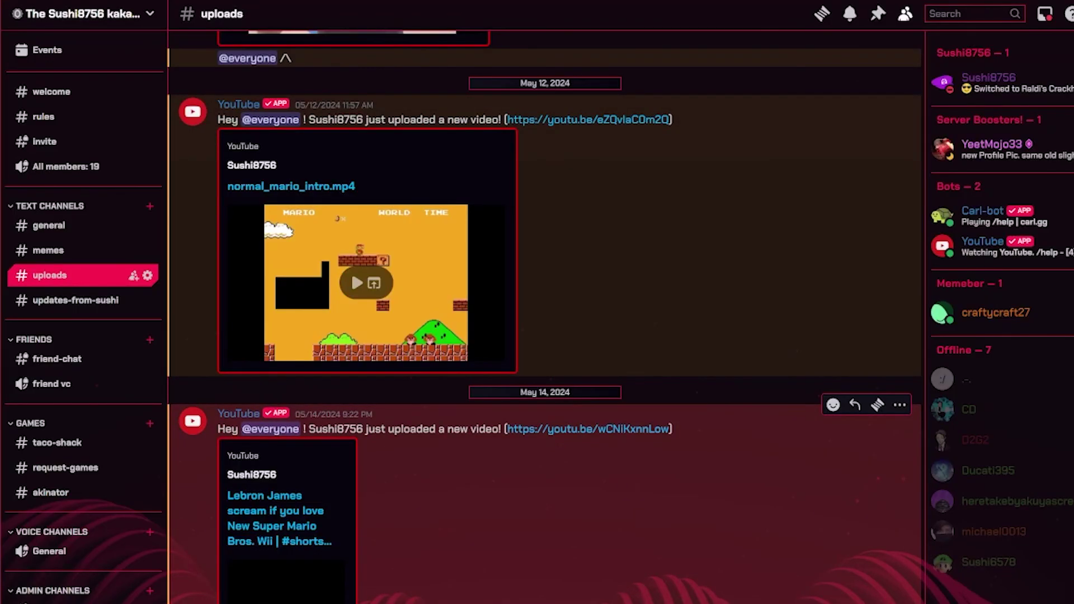
scroll(544, 316, up, 15)
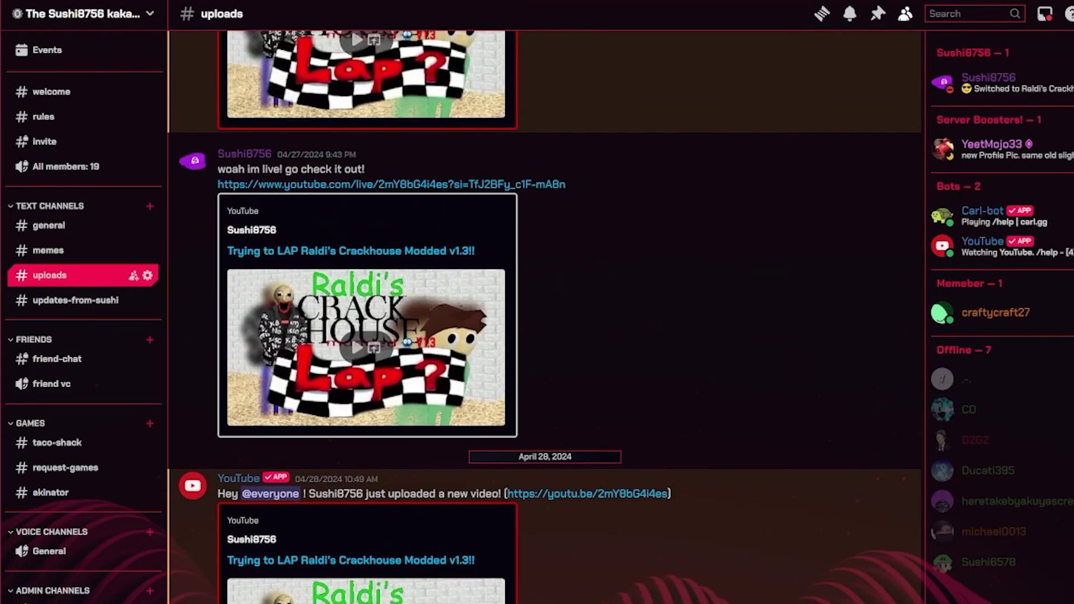
scroll(544, 316, up, 3)
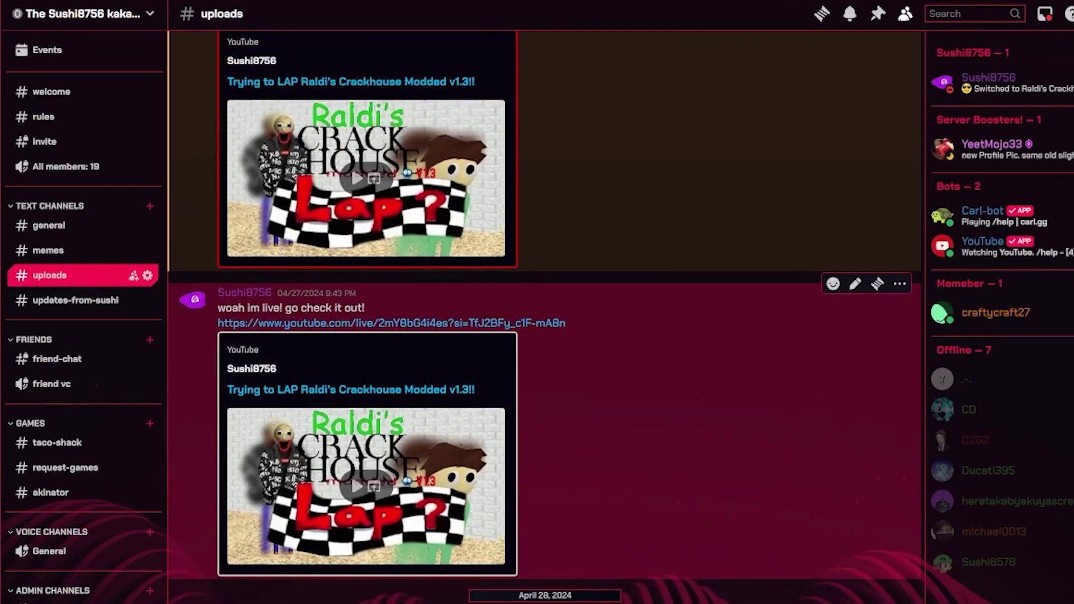
drag(218, 308, 366, 308)
click(370, 309)
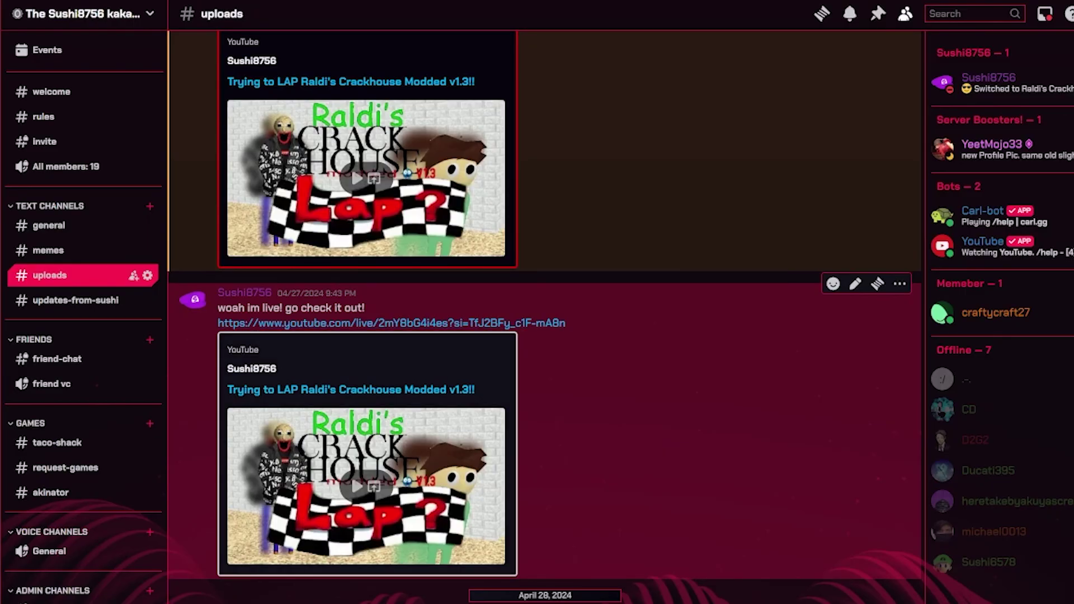
scroll(543, 317, down, 15)
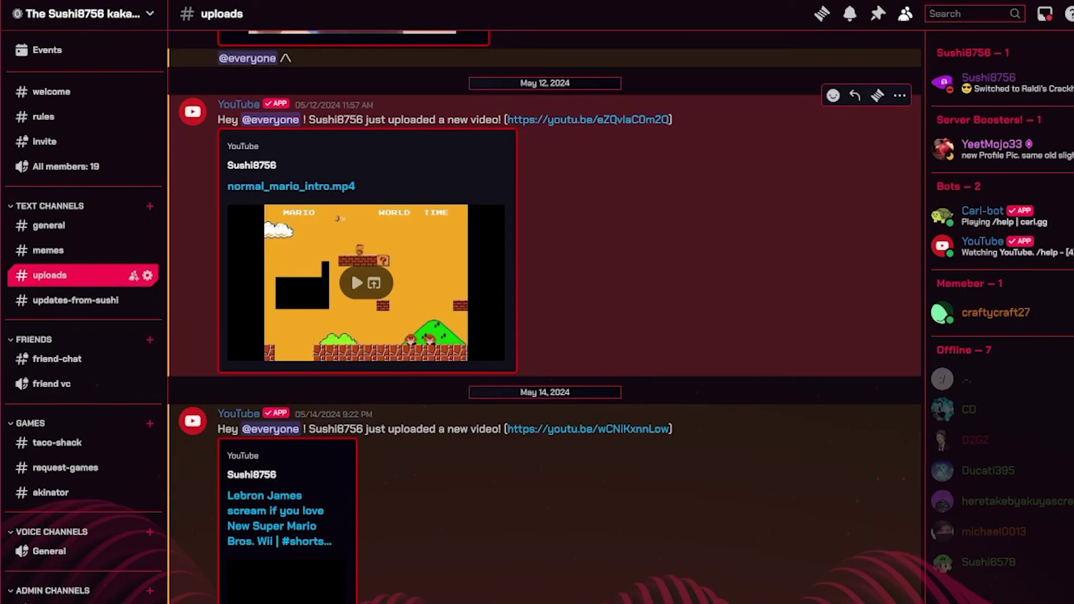